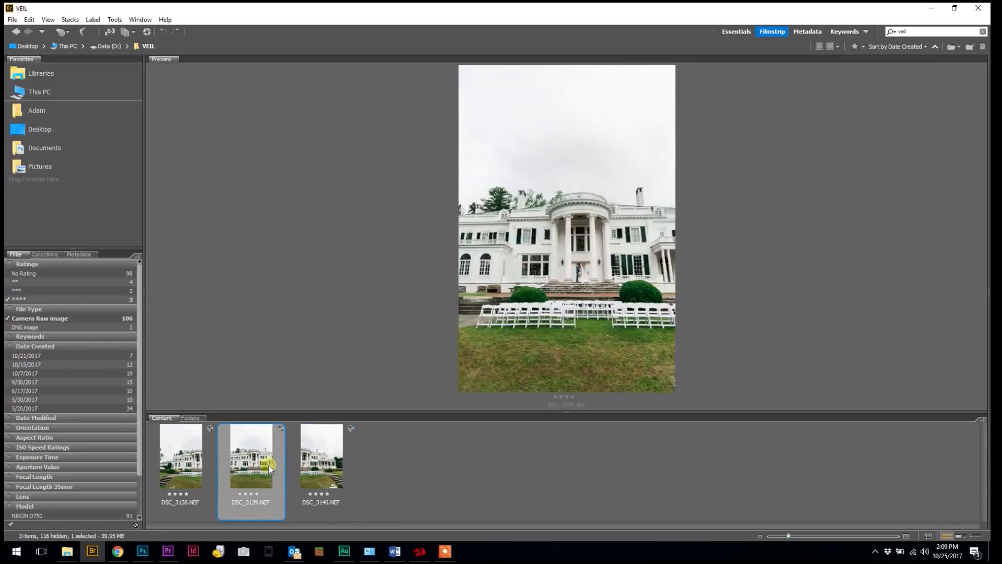
Look through the three overlapping mansion photos to compare their framing before merging
{"action": "key", "text": "Right"}
{"action": "key", "text": "Right"}
{"action": "key", "text": "Left"}
{"action": "key", "text": "Left"}
{"action": "key", "text": "Right"}
{"action": "key", "text": "Right"}
{"action": "key", "text": "Left"}
{"action": "key", "text": "Left"}
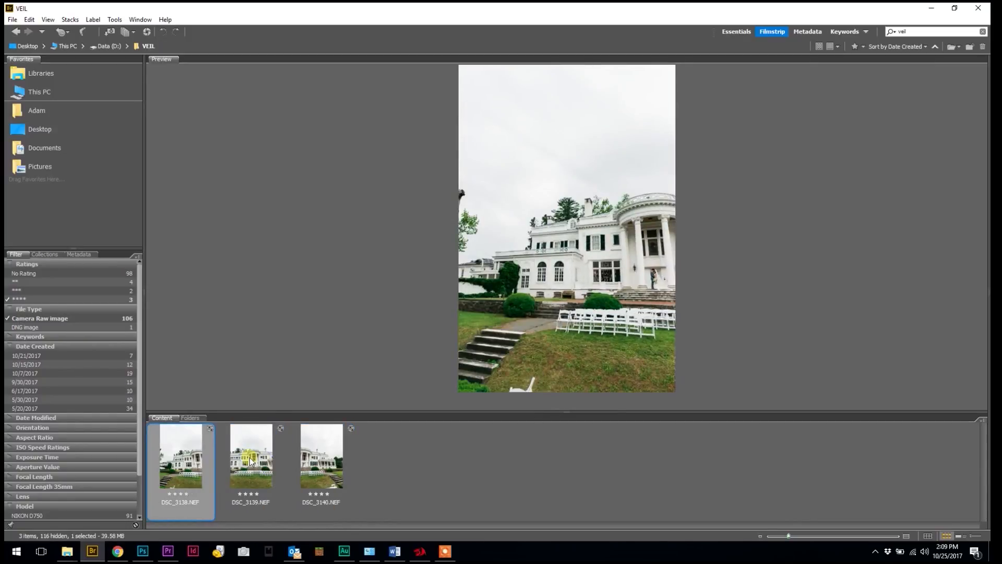
Open DSC_3138.NEF, DSC_3139.NEF and DSC_3140.NEF together in Camera Raw at full screen and select all three
{"action": "left_click_drag", "start_coordinate": [443, 468], "coordinate": [167, 470]}
{"action": "right_click", "coordinate": [250, 452]}
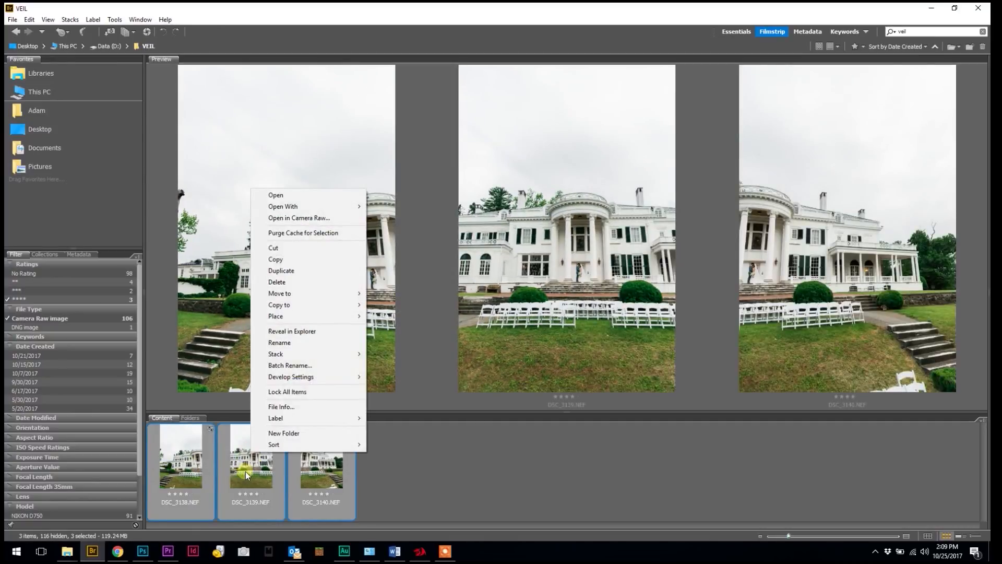
{"action": "left_click", "coordinate": [329, 219]}
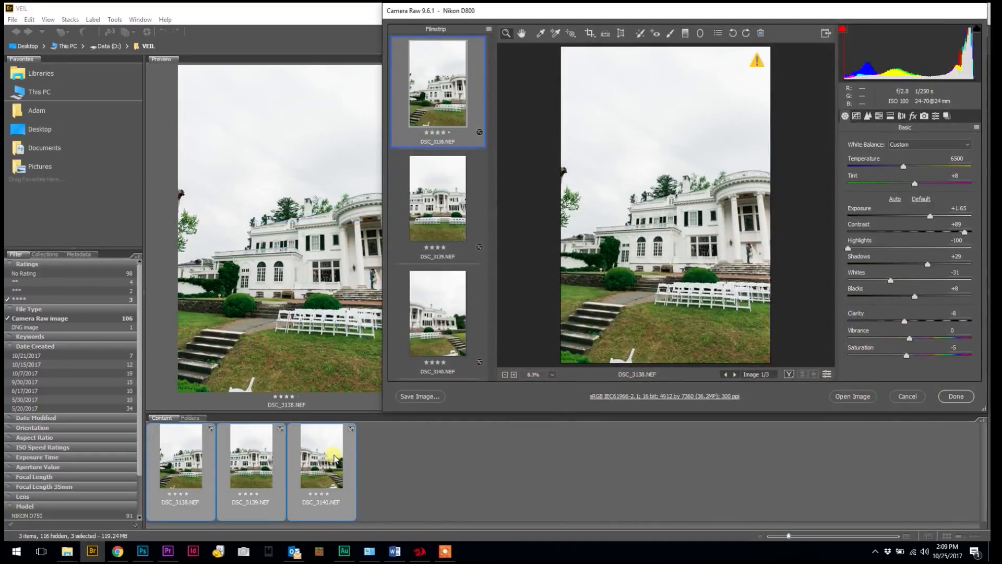
{"action": "left_click", "coordinate": [447, 316], "text": "shift"}
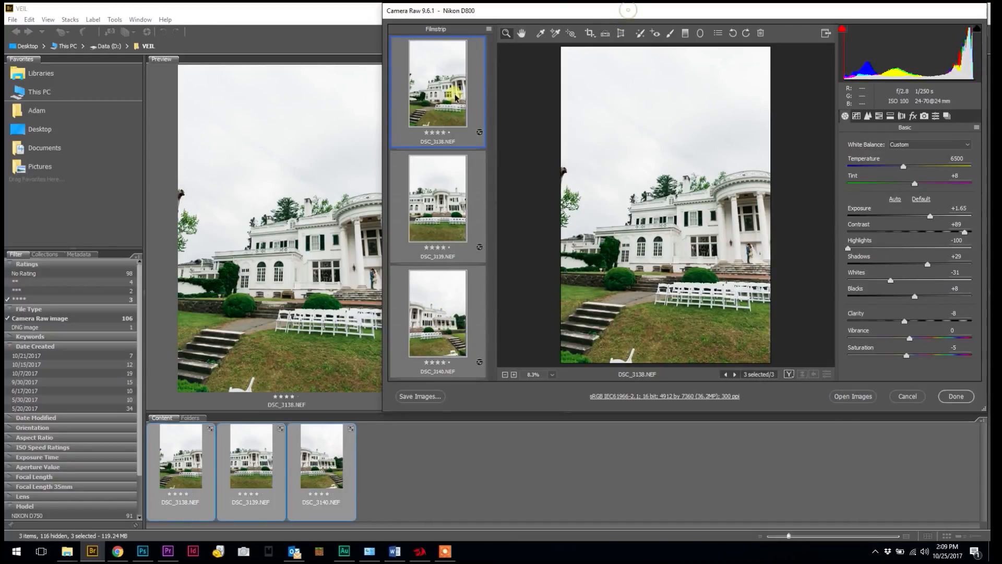
{"action": "left_click", "coordinate": [826, 33]}
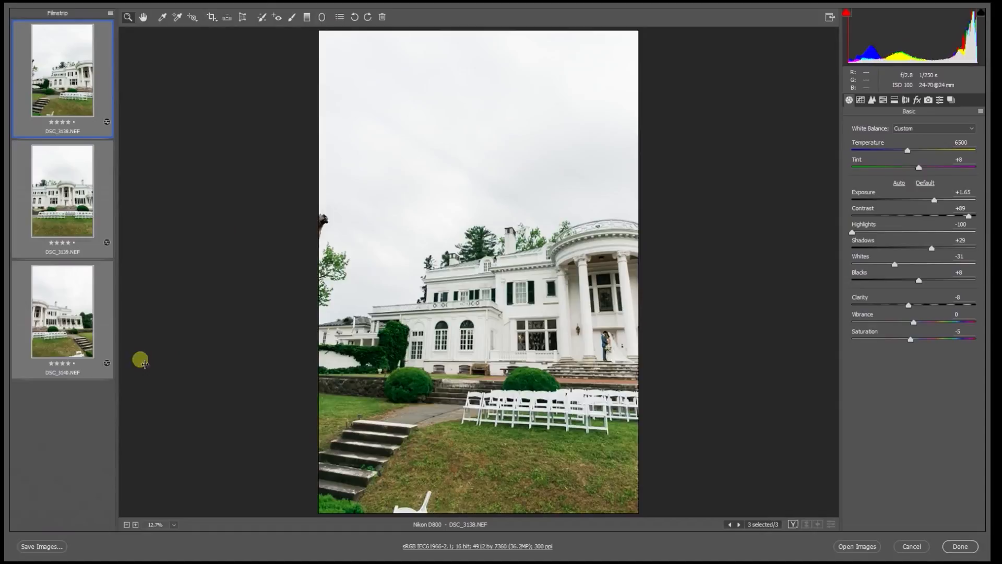
Try merging the three selected photos into a panorama with Cylindrical projection, leaving the merge and Camera Raw without saving
{"action": "right_click", "coordinate": [71, 198]}
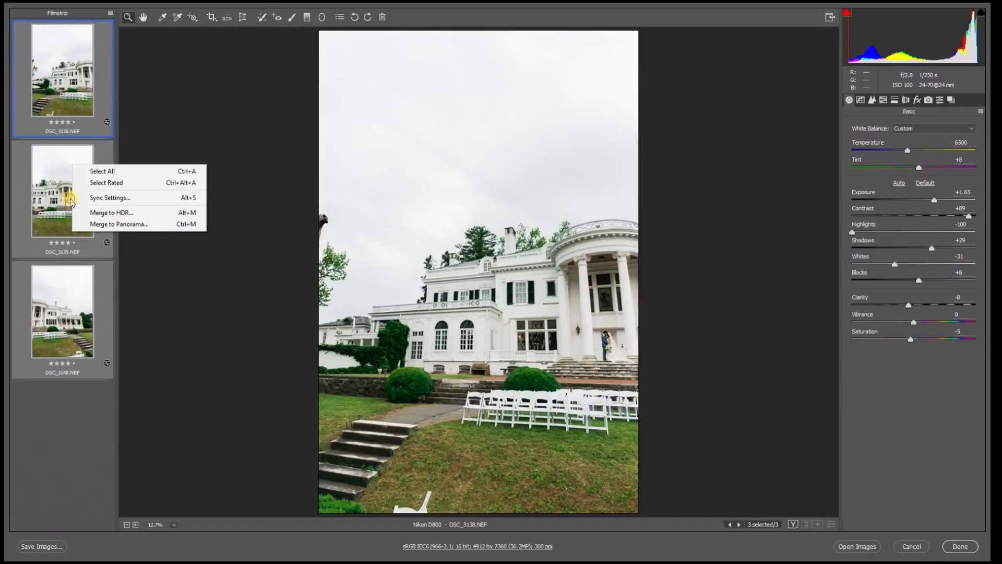
{"action": "left_click", "coordinate": [139, 228]}
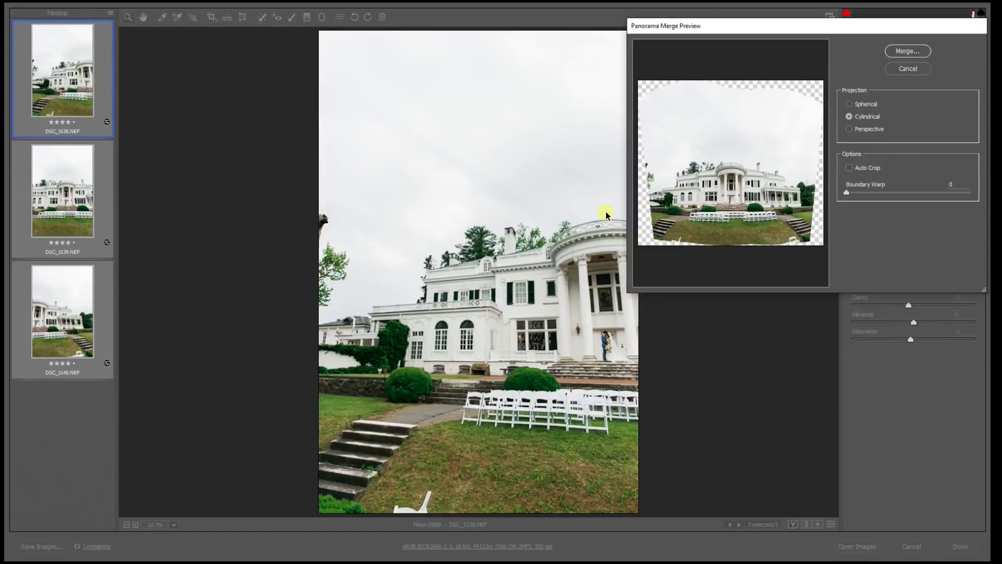
{"action": "left_click_drag", "start_coordinate": [720, 27], "coordinate": [578, 45]}
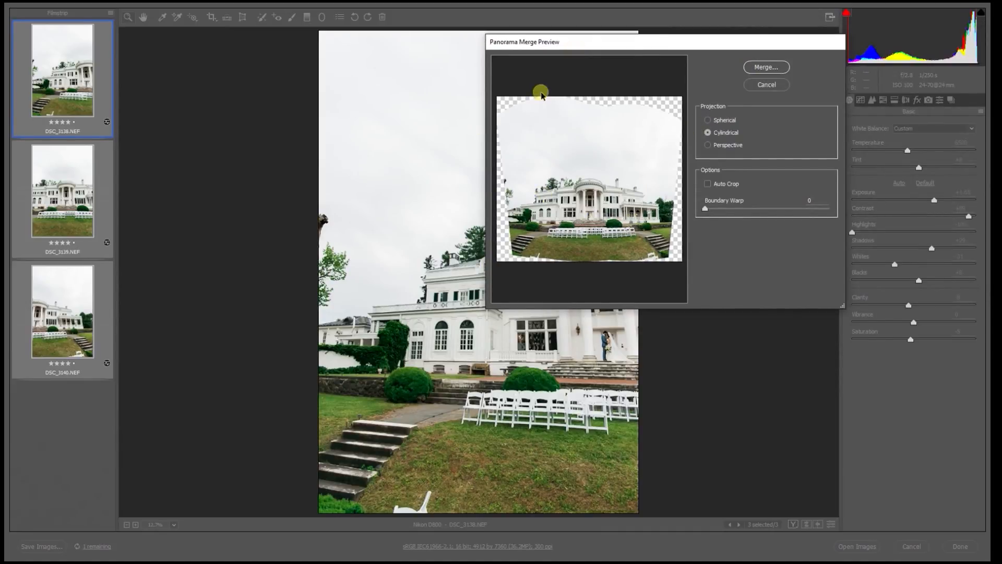
{"action": "left_click", "coordinate": [766, 66]}
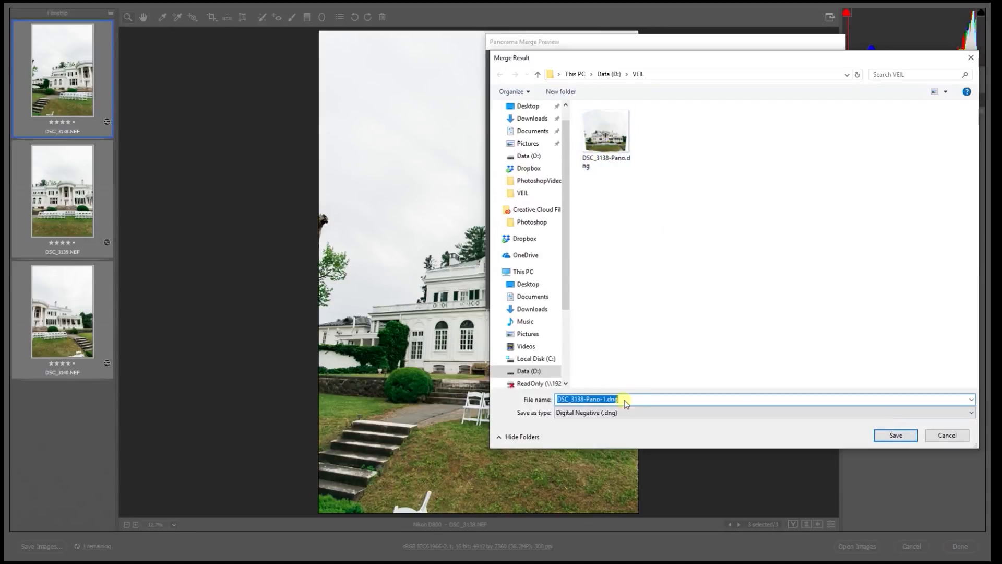
{"action": "left_click", "coordinate": [948, 435]}
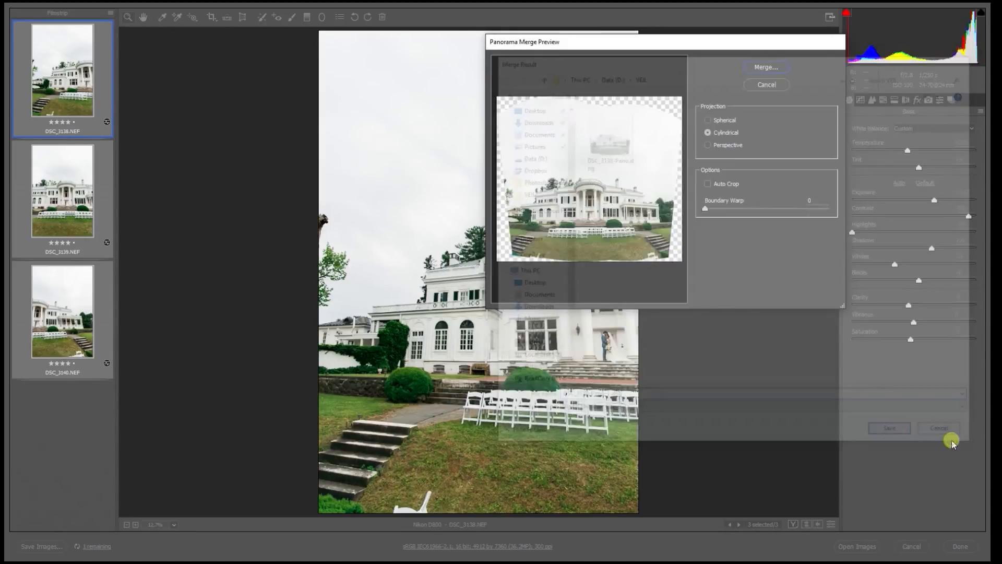
{"action": "left_click", "coordinate": [765, 90]}
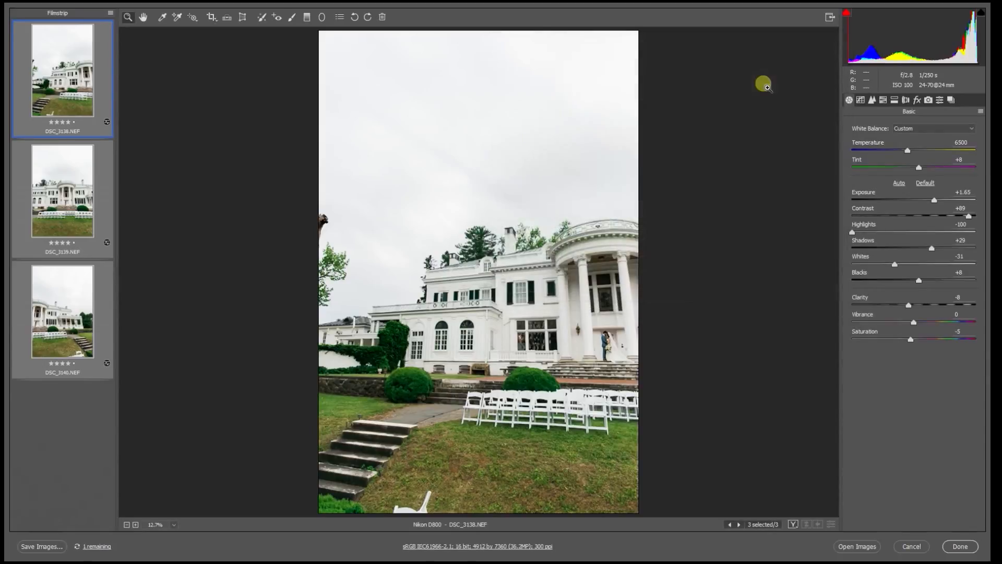
{"action": "left_click", "coordinate": [911, 546]}
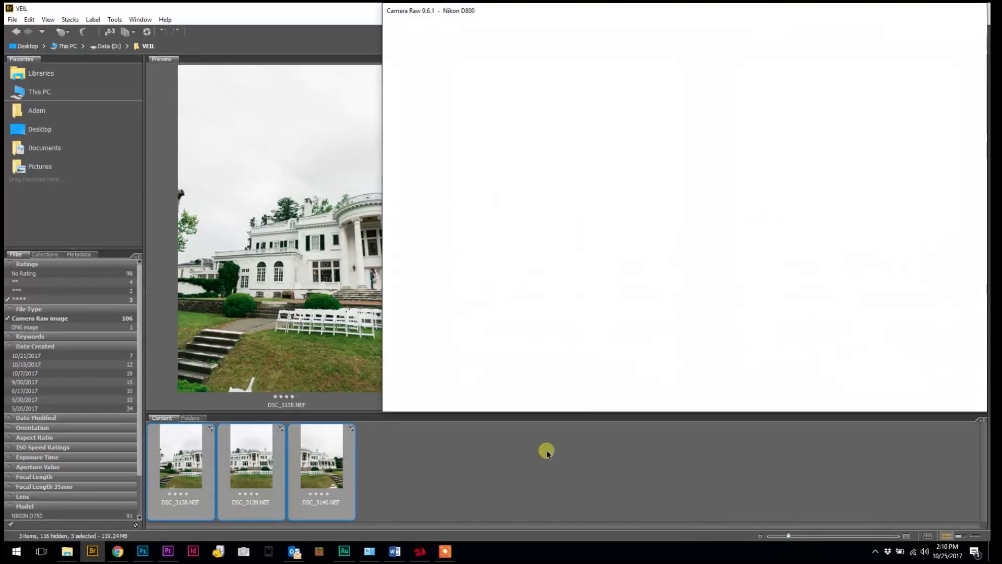
Filter the folder to DNG images and open DSC_3138-Pano.dng through Camera Raw into Photoshop
{"action": "left_click", "coordinate": [31, 326]}
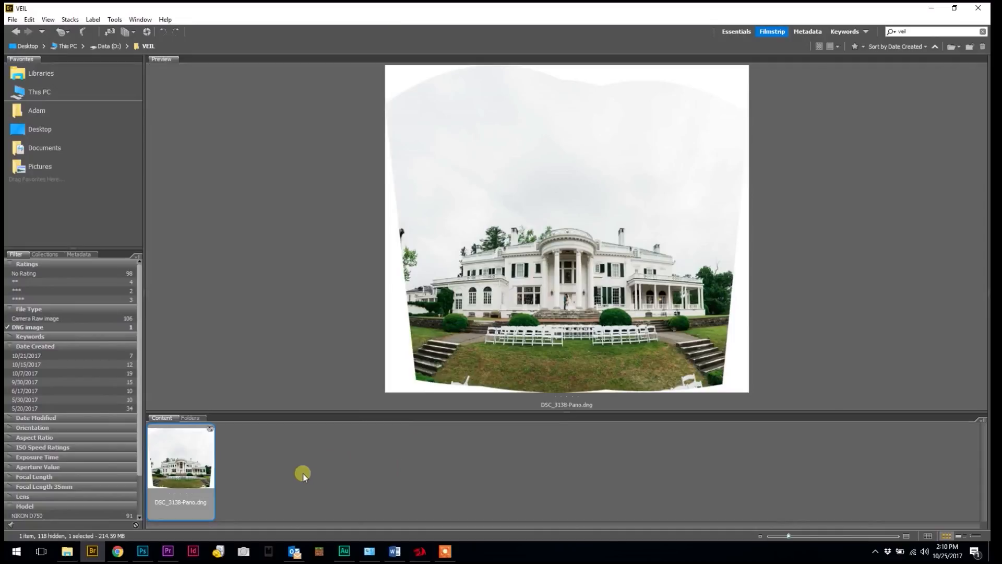
{"action": "left_click", "coordinate": [253, 458]}
{"action": "left_click", "coordinate": [192, 473]}
{"action": "right_click", "coordinate": [186, 475]}
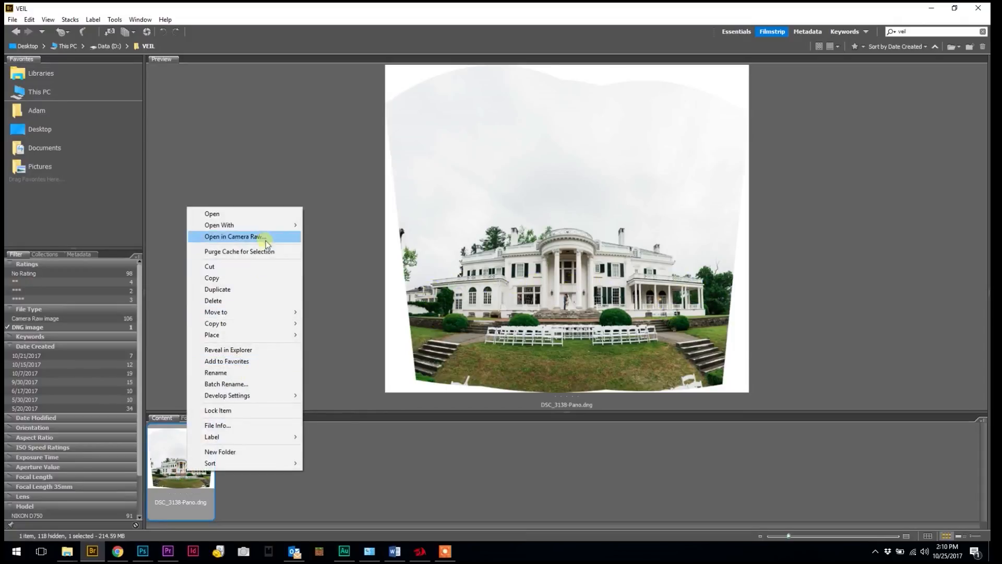
{"action": "mouse_move", "coordinate": [257, 225]}
{"action": "left_click", "coordinate": [320, 225]}
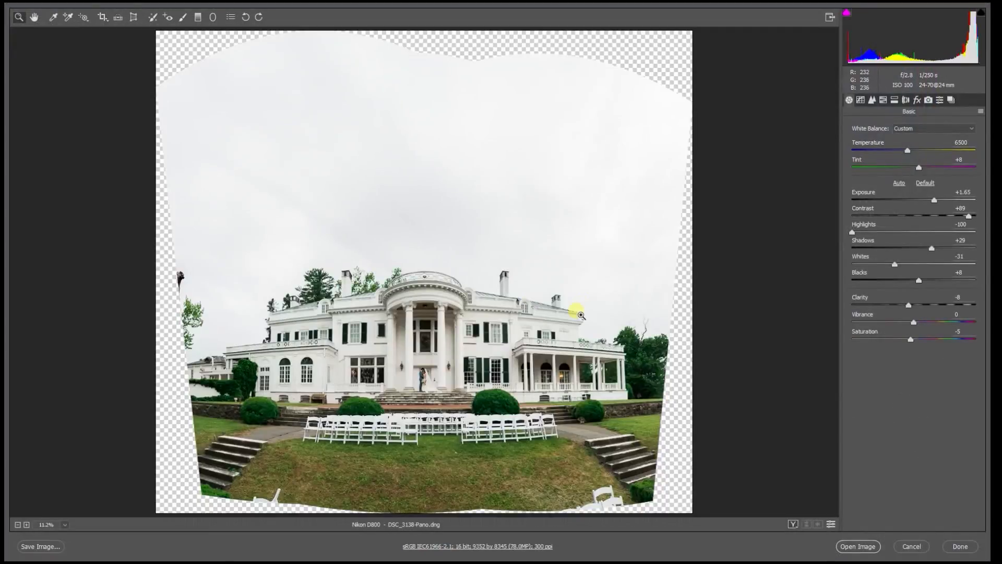
{"action": "left_click", "coordinate": [846, 546]}
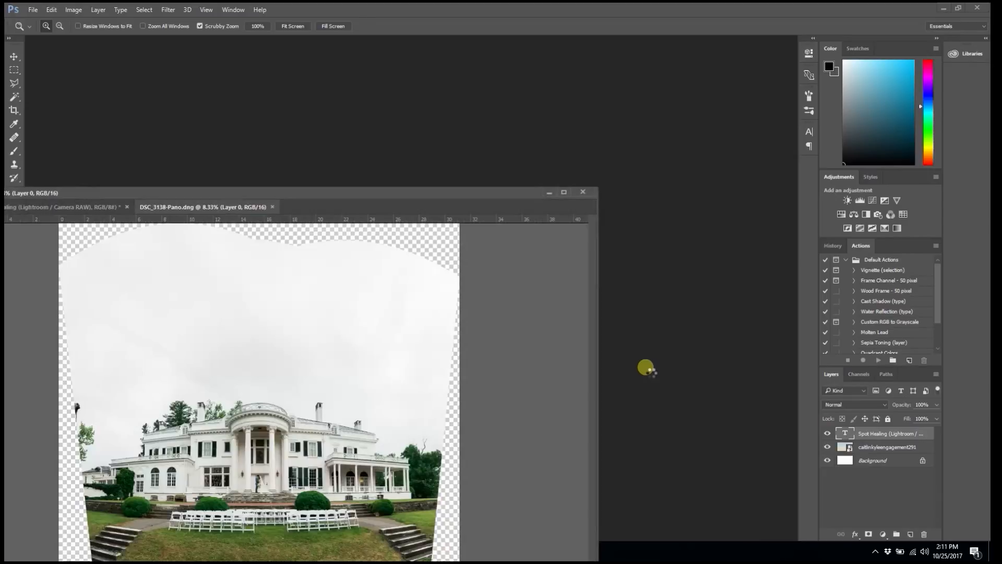
Dock the panorama's document window in the workspace and duplicate Layer 0
{"action": "left_click_drag", "start_coordinate": [327, 195], "coordinate": [465, 37]}
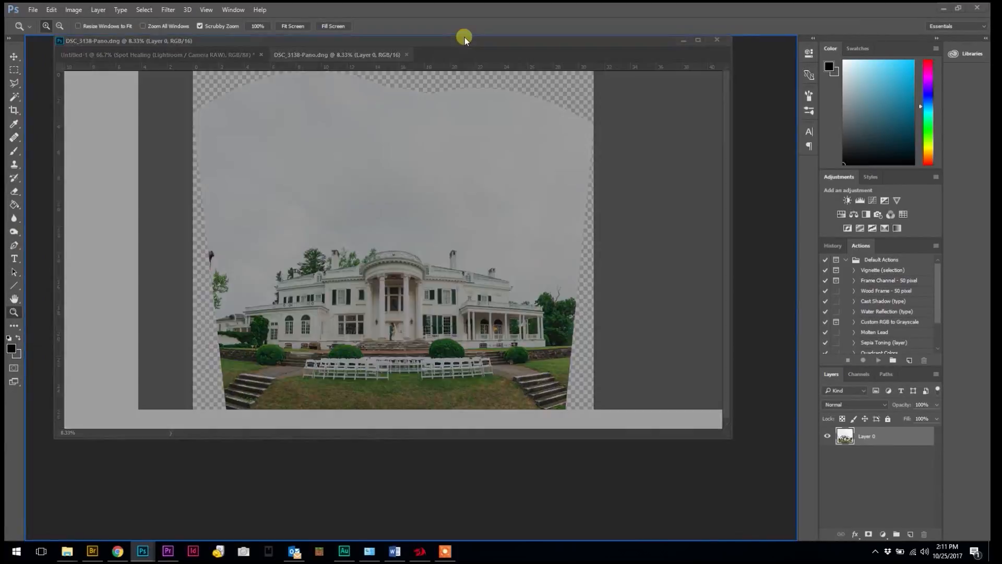
{"action": "left_click_drag", "start_coordinate": [867, 439], "coordinate": [911, 534]}
Start the Adaptive Wide Angle filter on the layer copy and constrain the mansion's left wing roofline to Horizontal
{"action": "left_click", "coordinate": [181, 9]}
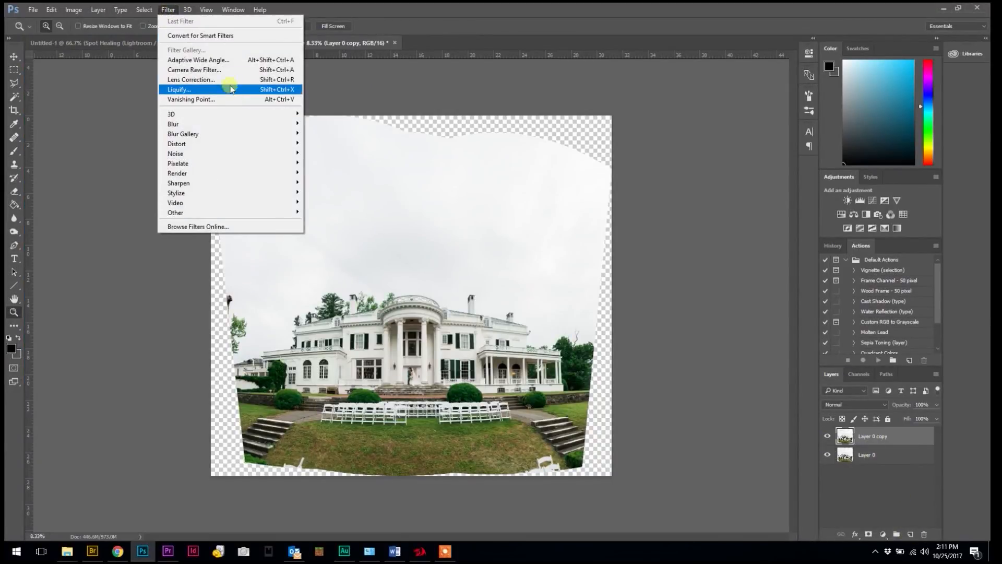
{"action": "left_click", "coordinate": [224, 61]}
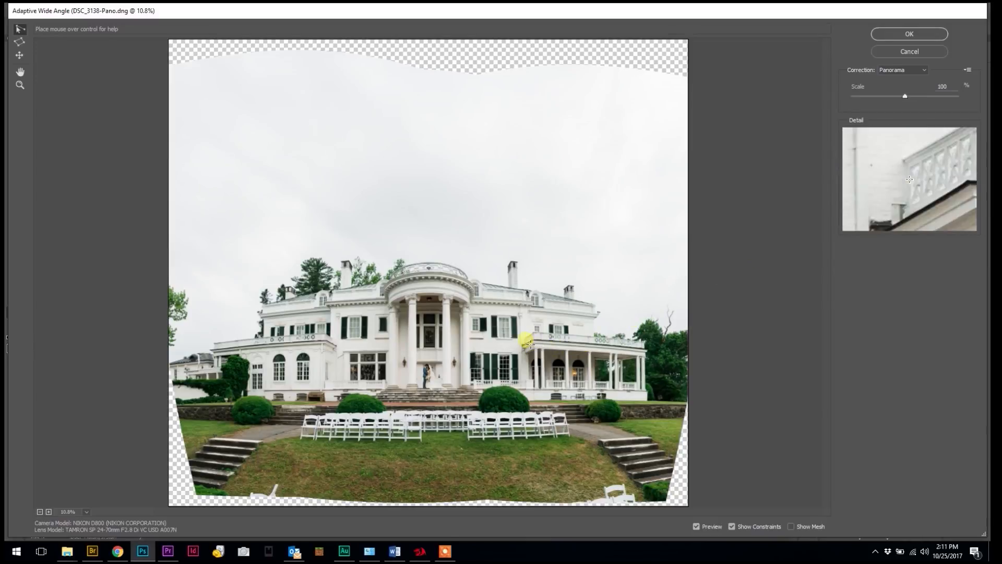
{"action": "left_click", "coordinate": [210, 349]}
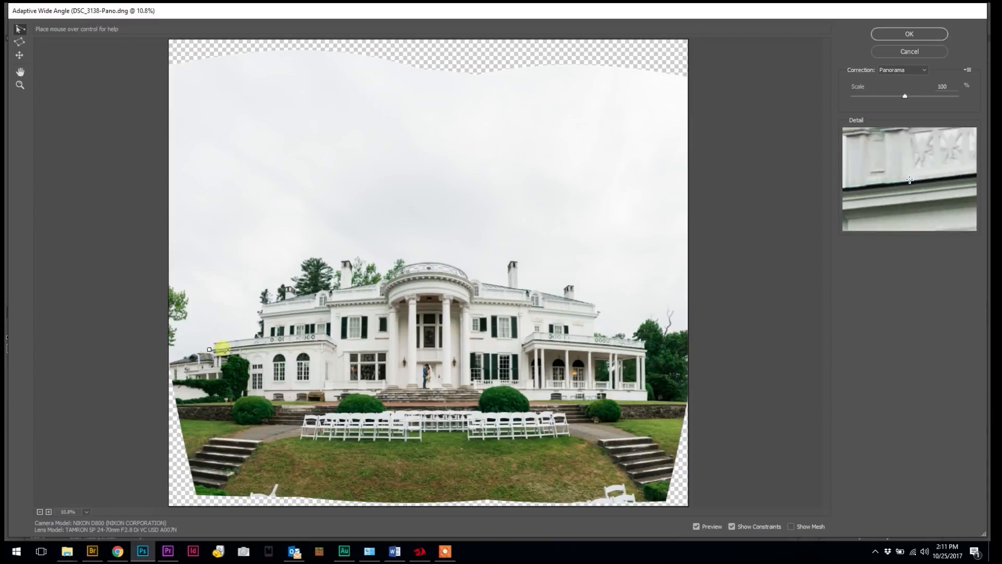
{"action": "left_click", "coordinate": [327, 340]}
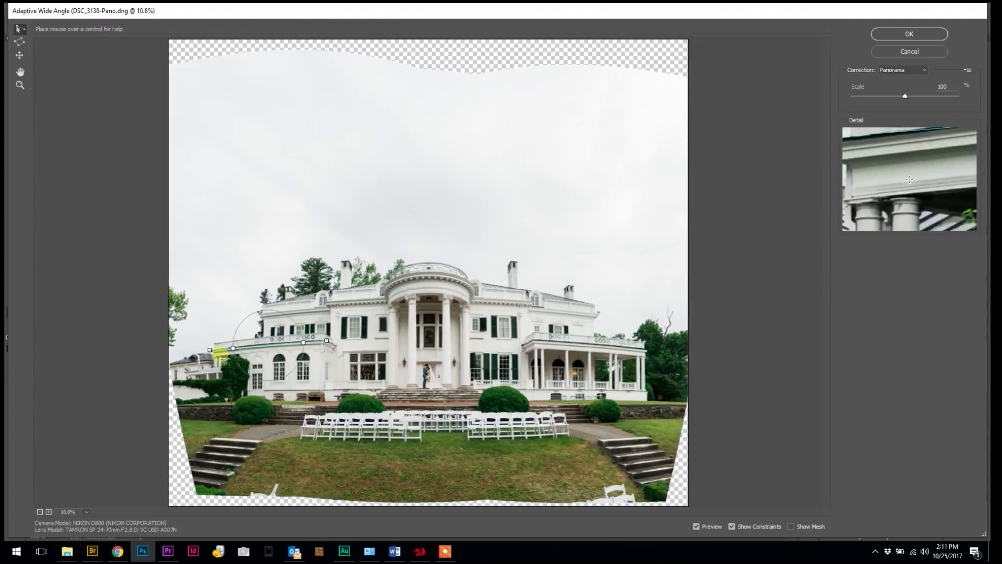
{"action": "right_click", "coordinate": [263, 343]}
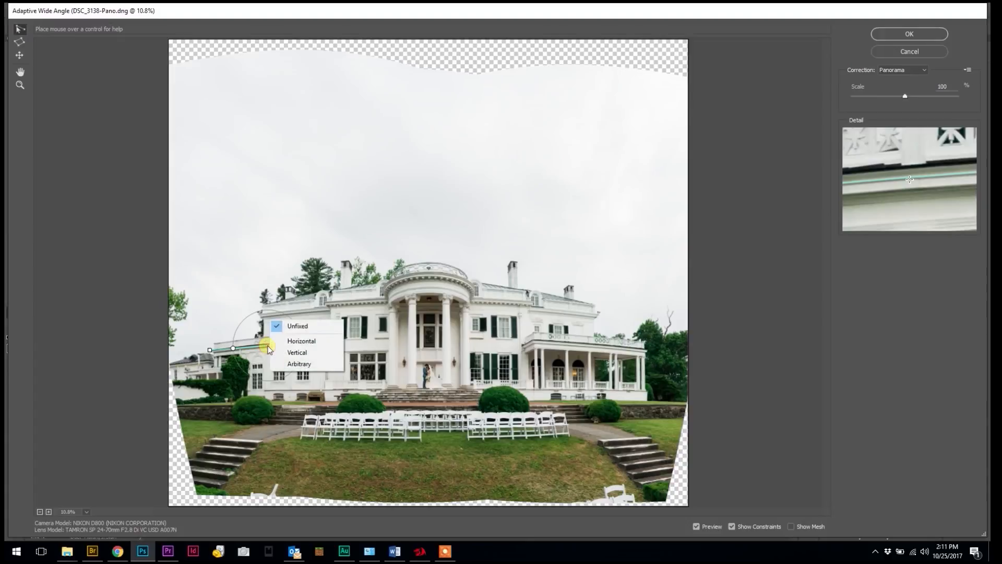
{"action": "left_click", "coordinate": [285, 344]}
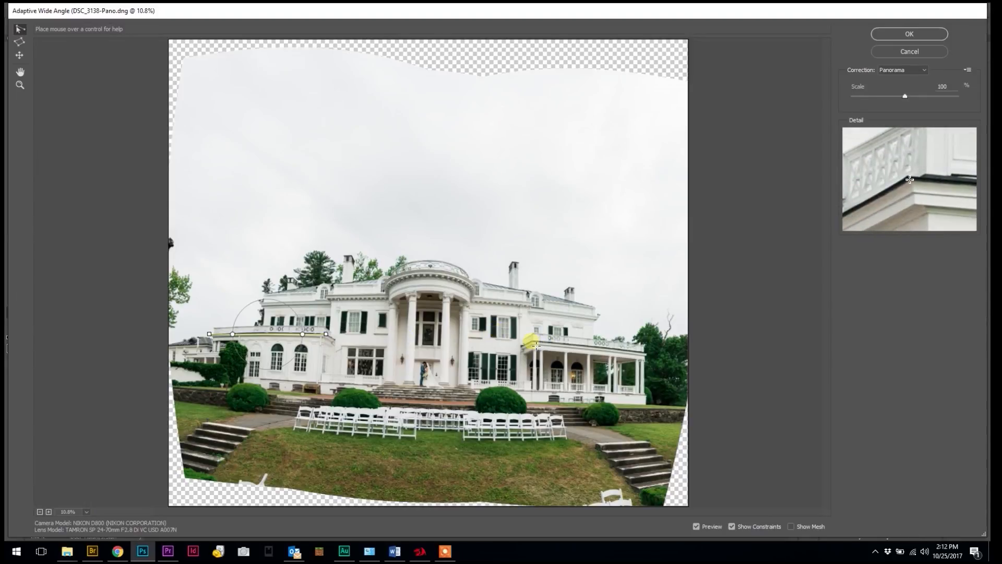
Add a constraint along the right wing's porch roofline and fix it as Horizontal
{"action": "left_click", "coordinate": [532, 342]}
{"action": "left_click", "coordinate": [648, 355]}
{"action": "right_click", "coordinate": [610, 349]}
{"action": "left_click", "coordinate": [612, 342]}
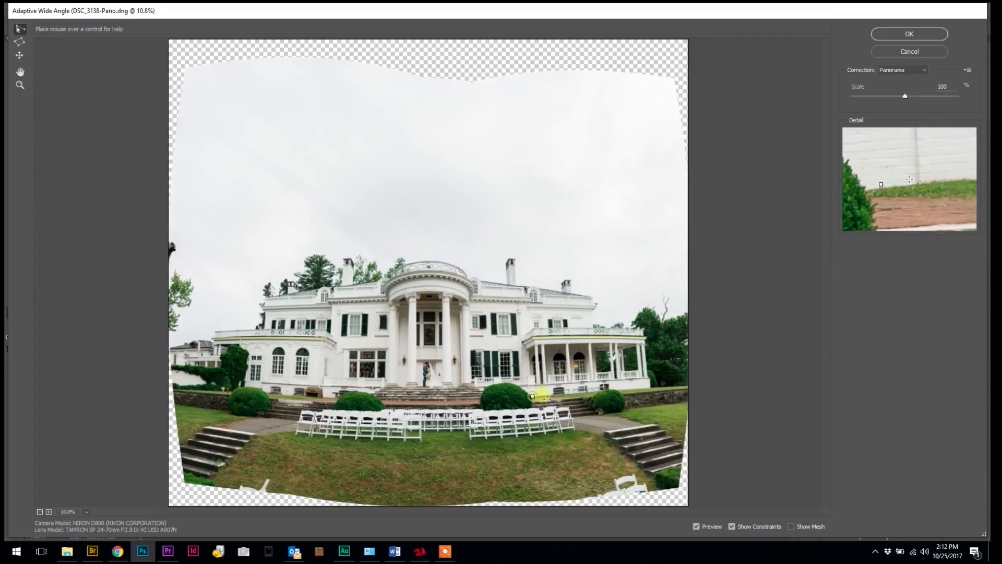
Add a constraint along the base of the mansion's right wing and fix it as Horizontal
{"action": "left_click", "coordinate": [652, 389]}
{"action": "right_click", "coordinate": [593, 395]}
{"action": "left_click", "coordinate": [608, 385]}
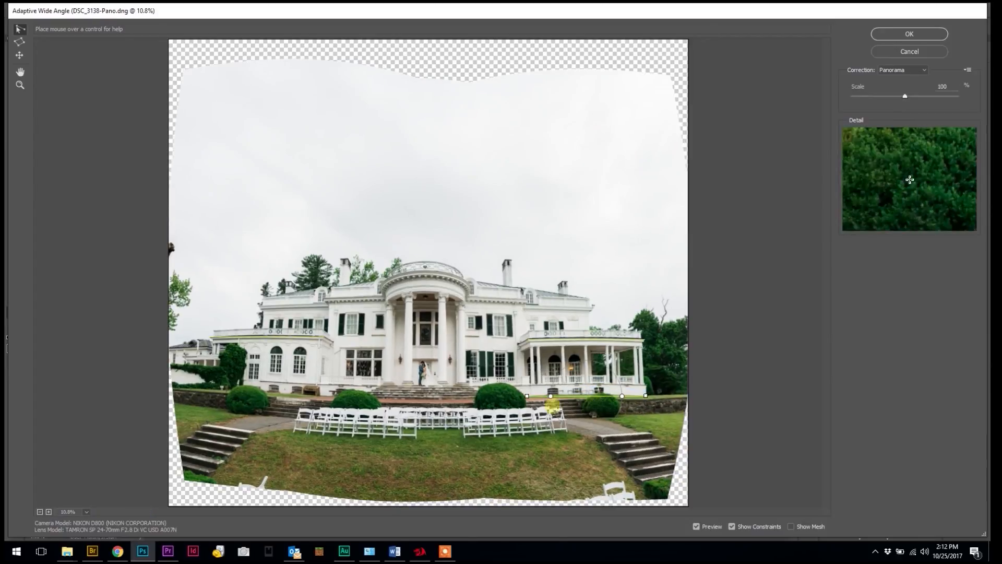
Add a constraint along the base of the mansion's left wing and fix it as Horizontal
{"action": "left_click", "coordinate": [334, 397]}
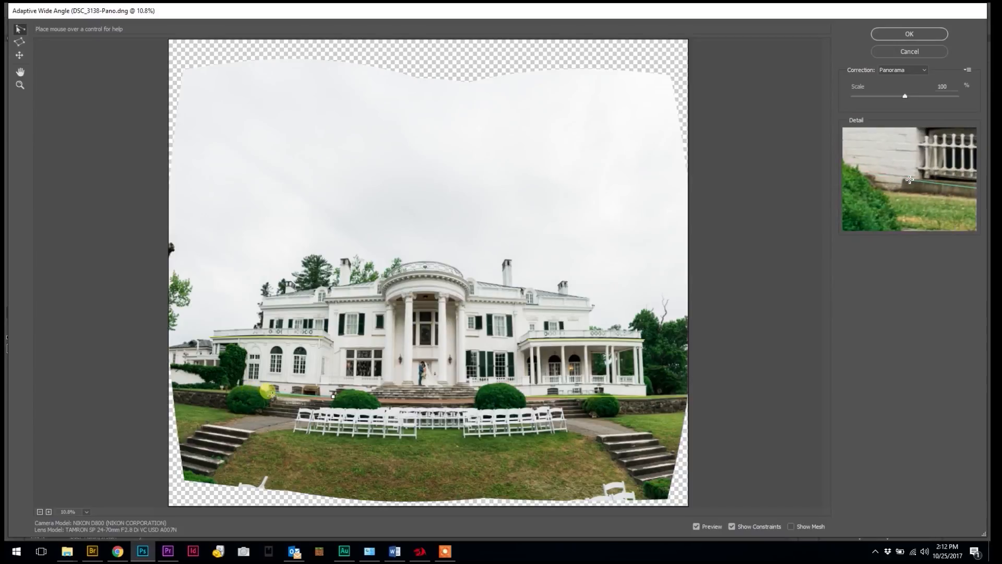
{"action": "left_click", "coordinate": [269, 394]}
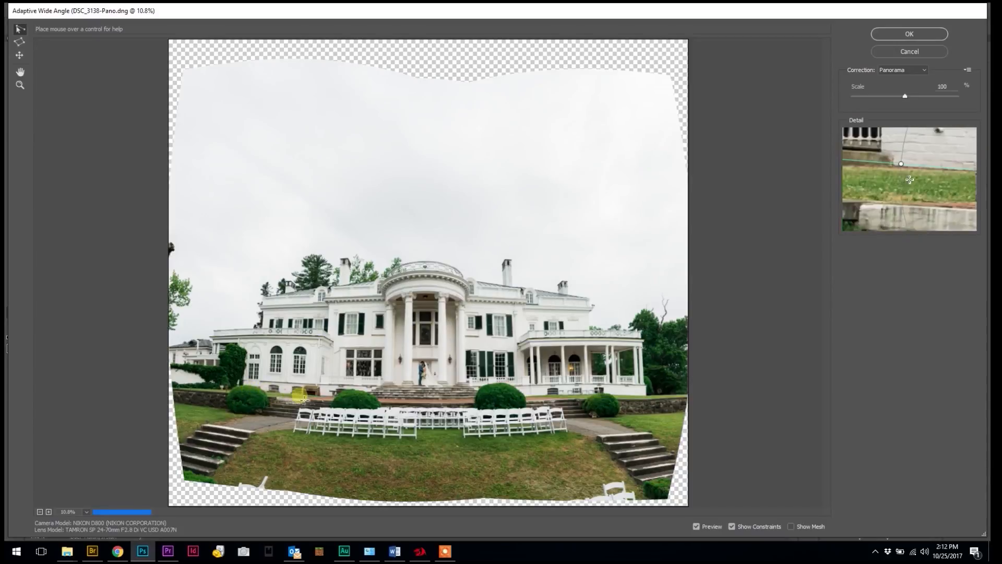
{"action": "right_click", "coordinate": [296, 395]}
{"action": "left_click", "coordinate": [358, 387]}
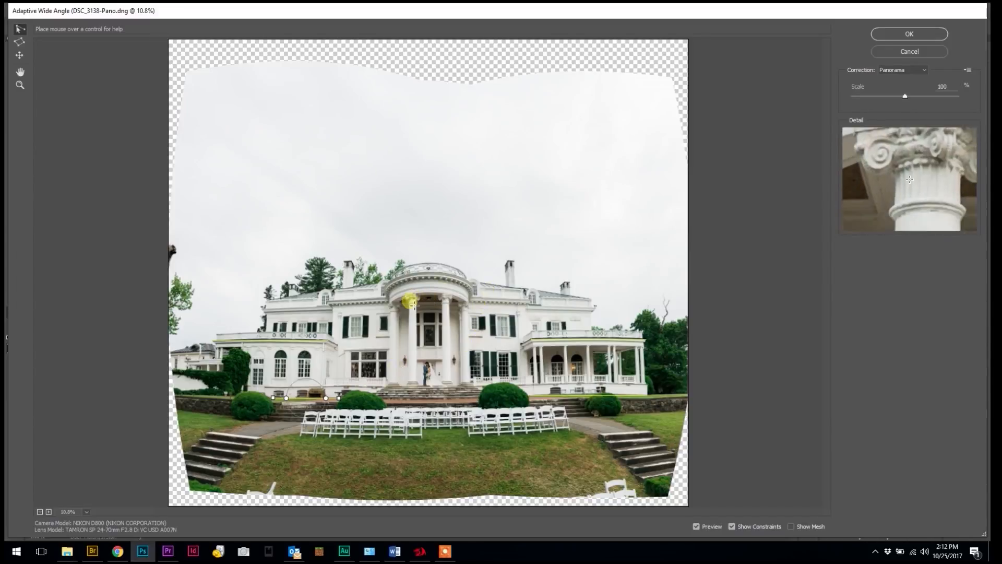
Trace the entrance column just left of the couple with a constraint and fix it as Vertical
{"action": "left_click_drag", "start_coordinate": [409, 301], "coordinate": [410, 383]}
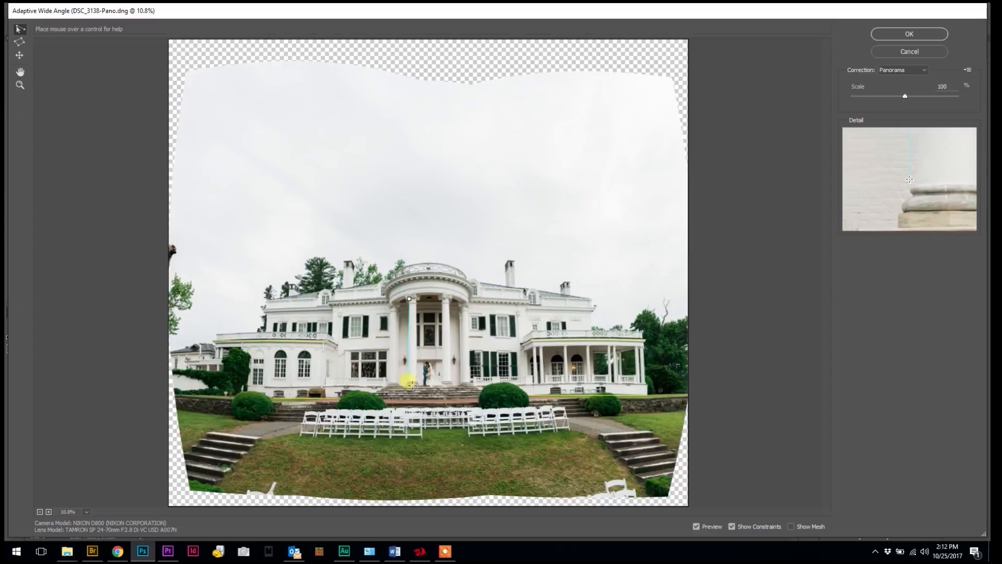
{"action": "left_click_drag", "start_coordinate": [409, 383], "coordinate": [409, 383]}
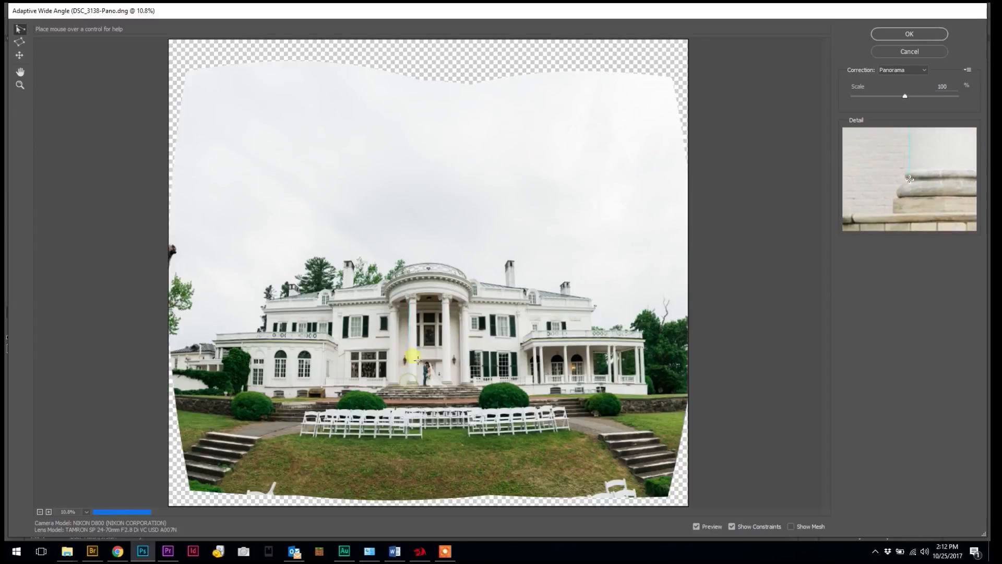
{"action": "right_click", "coordinate": [409, 337]}
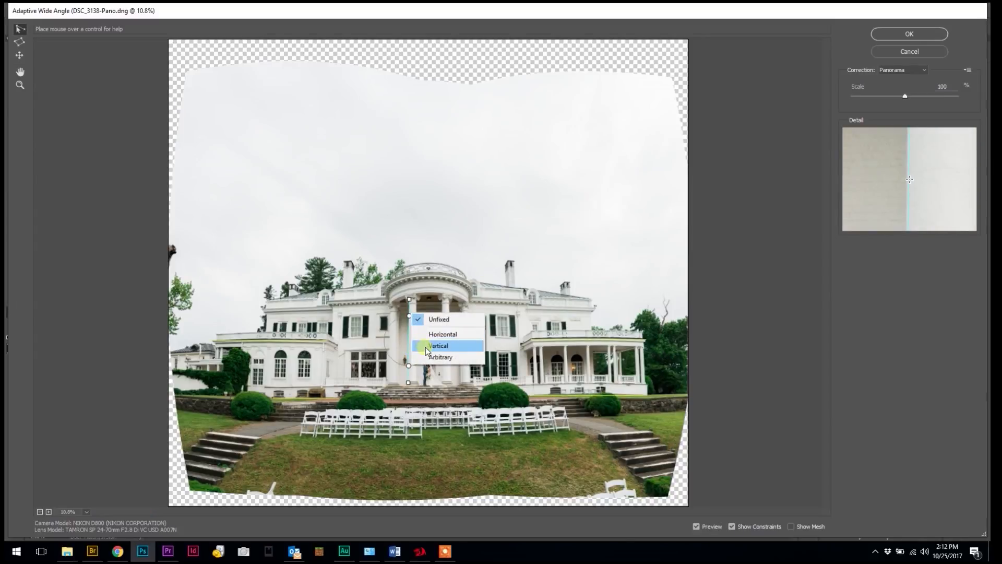
{"action": "left_click", "coordinate": [425, 346]}
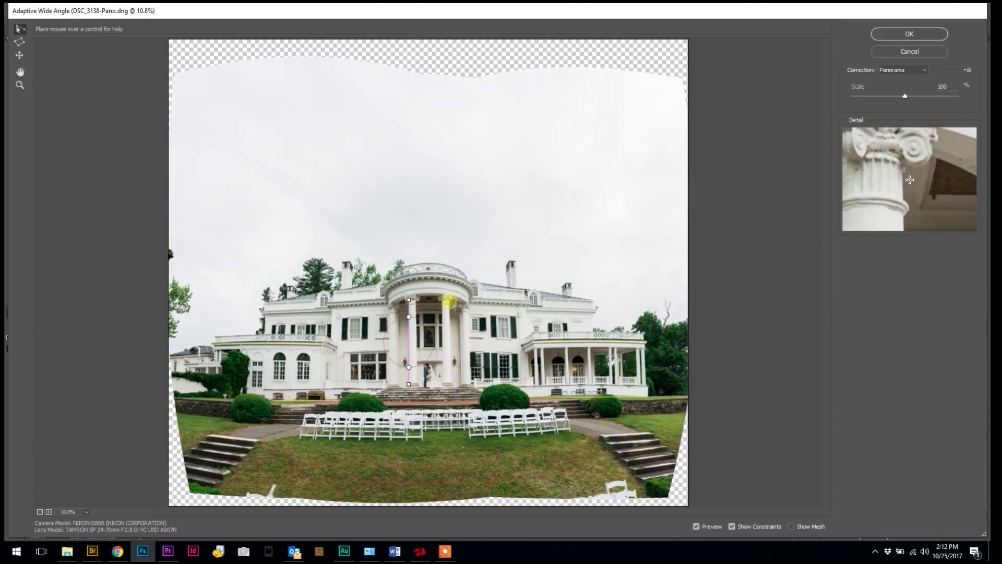
Trace the entrance column just right of the couple with a constraint and fix it as Vertical
{"action": "left_click_drag", "start_coordinate": [449, 301], "coordinate": [449, 375]}
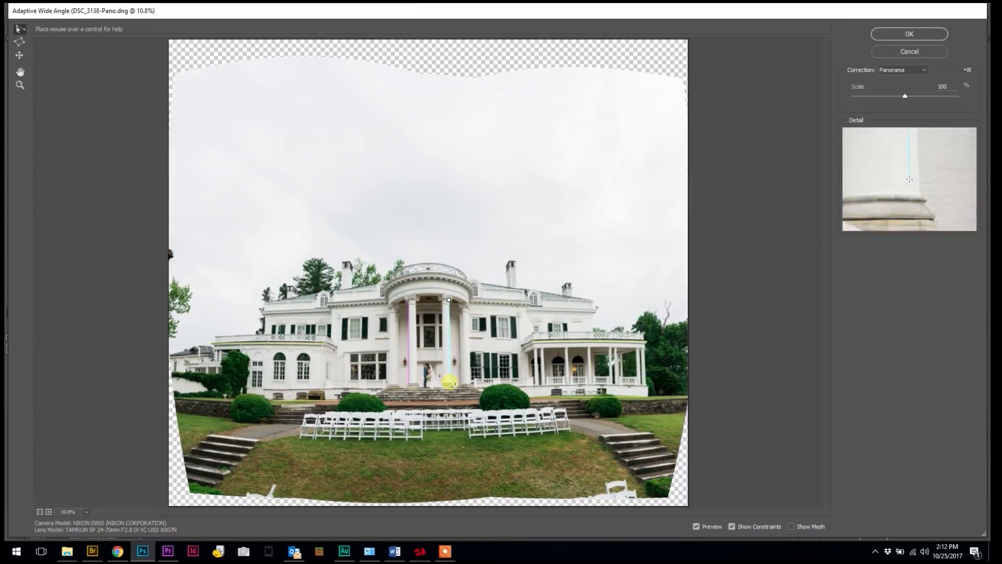
{"action": "left_click_drag", "start_coordinate": [456, 387], "coordinate": [451, 383]}
{"action": "right_click", "coordinate": [451, 341]}
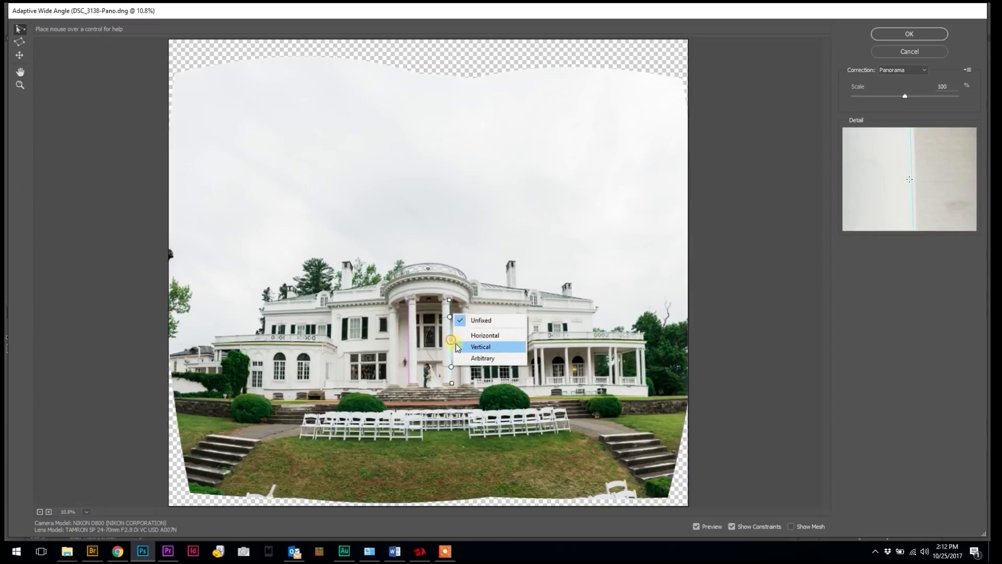
{"action": "left_click", "coordinate": [459, 346]}
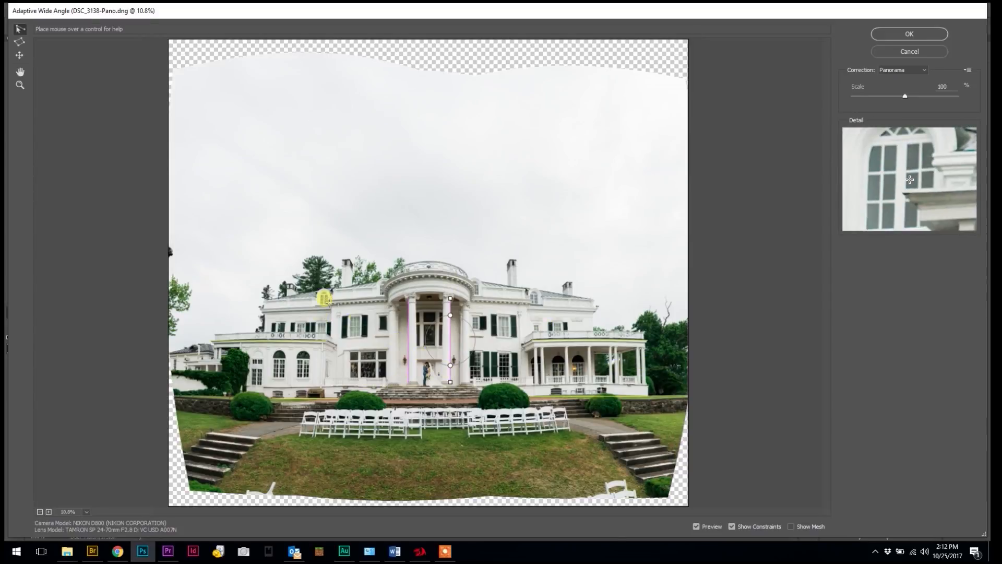
Add horizontal constraints along the upper cornice and the tops of the ground-floor windows on both sides of the entrance
{"action": "left_click_drag", "start_coordinate": [328, 300], "coordinate": [385, 298]}
{"action": "left_click_drag", "start_coordinate": [473, 299], "coordinate": [533, 300]}
{"action": "left_click_drag", "start_coordinate": [343, 348], "coordinate": [389, 347]}
{"action": "left_click_drag", "start_coordinate": [471, 351], "coordinate": [502, 351]}
Add a constraint along the base of the entrance steps and fix it as Horizontal
{"action": "left_click_drag", "start_coordinate": [387, 401], "coordinate": [480, 402]}
{"action": "right_click", "coordinate": [433, 402]}
{"action": "left_click", "coordinate": [462, 398]}
Add horizontal constraints along the upper rooflines at both ends of the mansion and along the lower walls beneath them
{"action": "left_click_drag", "start_coordinate": [524, 307], "coordinate": [596, 312]}
{"action": "left_click_drag", "start_coordinate": [262, 307], "coordinate": [331, 308]}
{"action": "left_click_drag", "start_coordinate": [523, 385], "coordinate": [603, 385]}
{"action": "right_click", "coordinate": [586, 385]}
{"action": "left_click_drag", "start_coordinate": [265, 384], "coordinate": [386, 386]}
Trace the central window frame above the couple with a constraint, fix it as Vertical, and apply the Adaptive Wide Angle correction
{"action": "mouse_move", "coordinate": [434, 315]}
{"action": "left_mouse_down"}
{"action": "mouse_move", "coordinate": [435, 345]}
{"action": "mouse_move", "coordinate": [423, 345]}
{"action": "left_mouse_up"}
{"action": "right_click", "coordinate": [425, 334]}
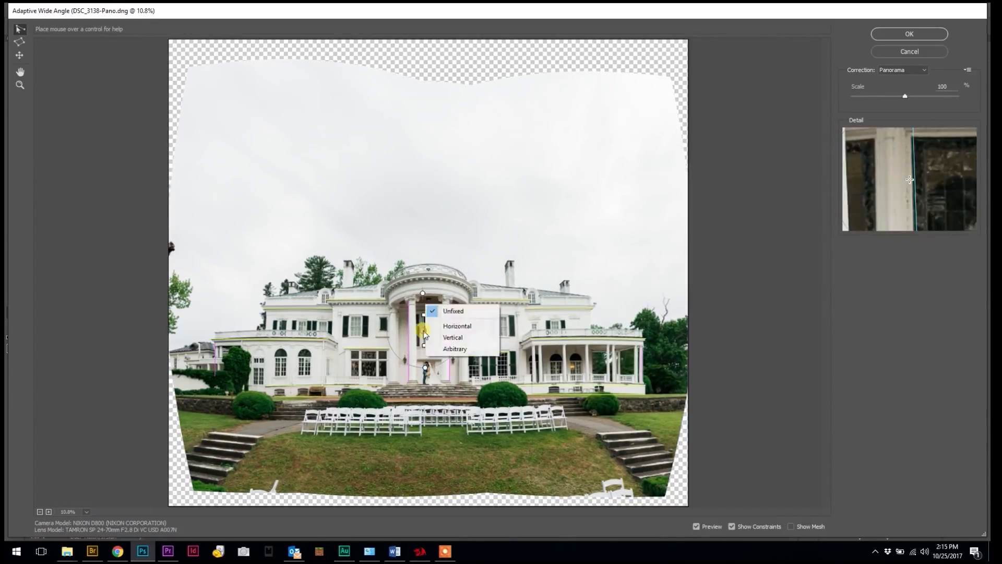
{"action": "left_click", "coordinate": [453, 337]}
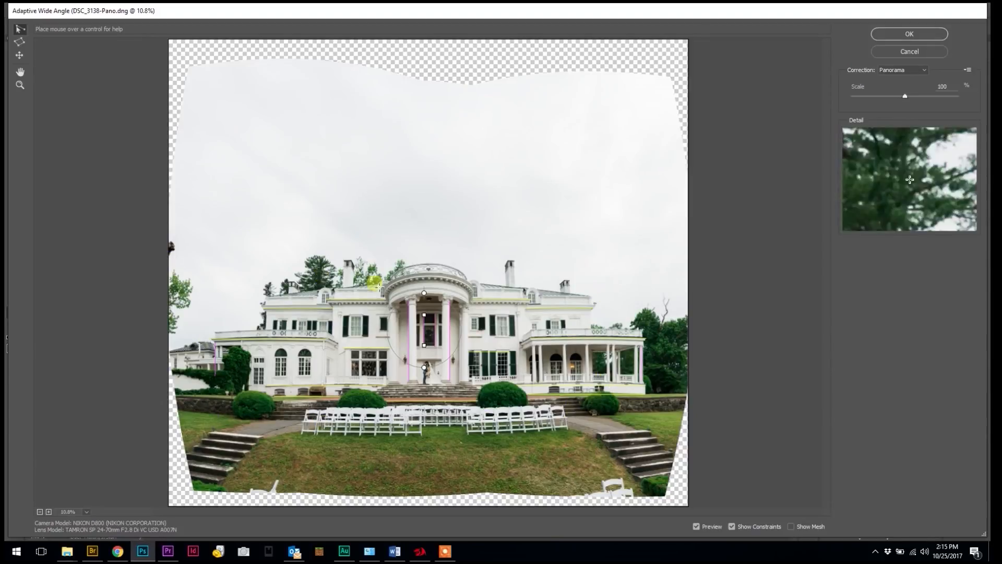
{"action": "left_click", "coordinate": [886, 34]}
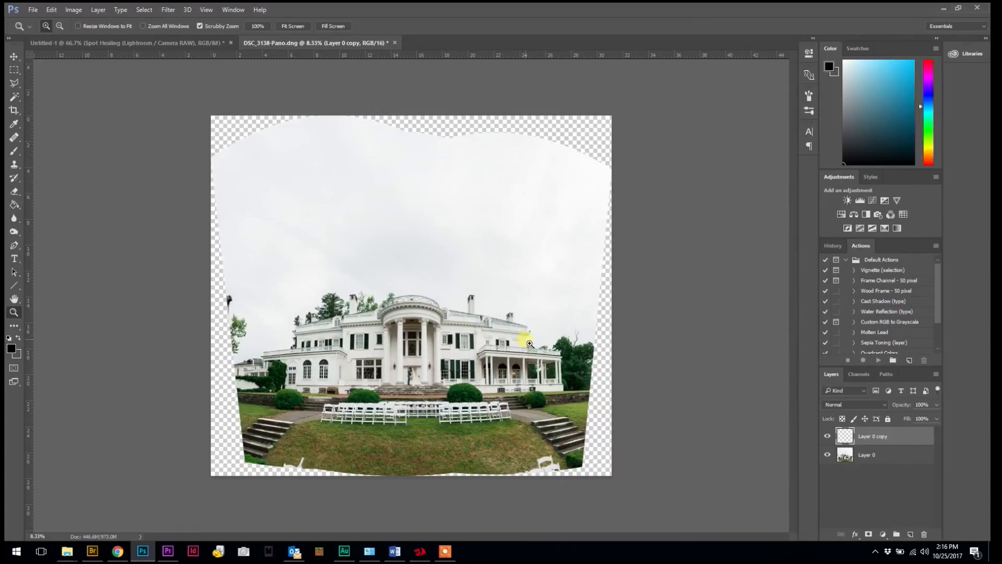
Toggle the visibility of Layer 0 copy repeatedly to compare the corrected mansion with the original layer
{"action": "left_click", "coordinate": [829, 439]}
{"action": "left_click", "coordinate": [829, 439]}
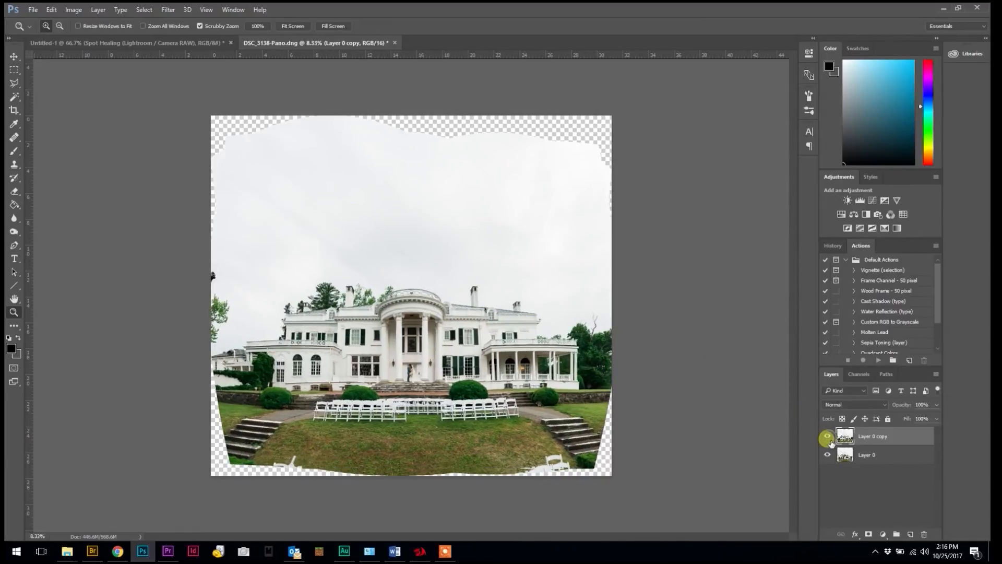
{"action": "left_click", "coordinate": [828, 437]}
{"action": "left_click", "coordinate": [828, 437]}
{"action": "left_click", "coordinate": [828, 437]}
{"action": "left_click", "coordinate": [828, 437]}
{"action": "left_click", "coordinate": [828, 437]}
{"action": "left_click", "coordinate": [827, 437]}
Crop the mansion panorama at a 3:2 ratio to about 29.2 × 19.5 in, excluding the transparent edges
{"action": "left_click", "coordinate": [16, 112]}
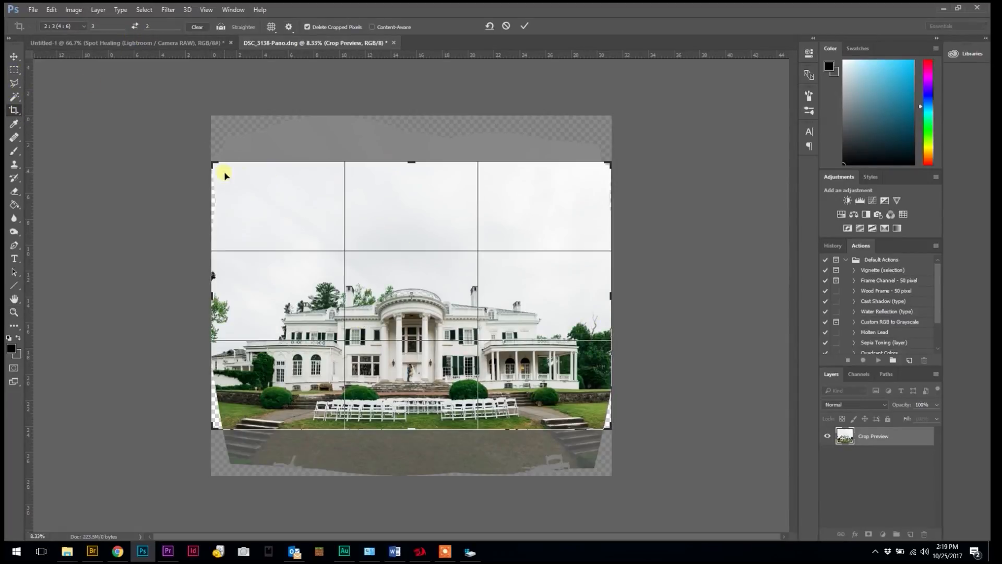
{"action": "mouse_move", "coordinate": [224, 175]}
{"action": "left_mouse_down"}
{"action": "mouse_move", "coordinate": [215, 158]}
{"action": "mouse_move", "coordinate": [224, 170]}
{"action": "left_mouse_up"}
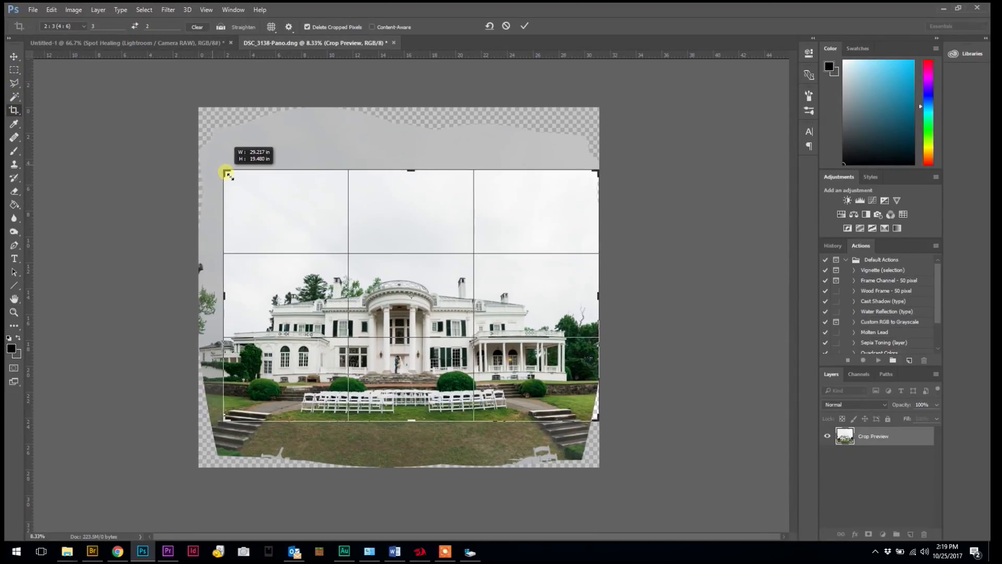
{"action": "left_click_drag", "start_coordinate": [380, 313], "coordinate": [401, 321]}
{"action": "key", "text": "Return"}
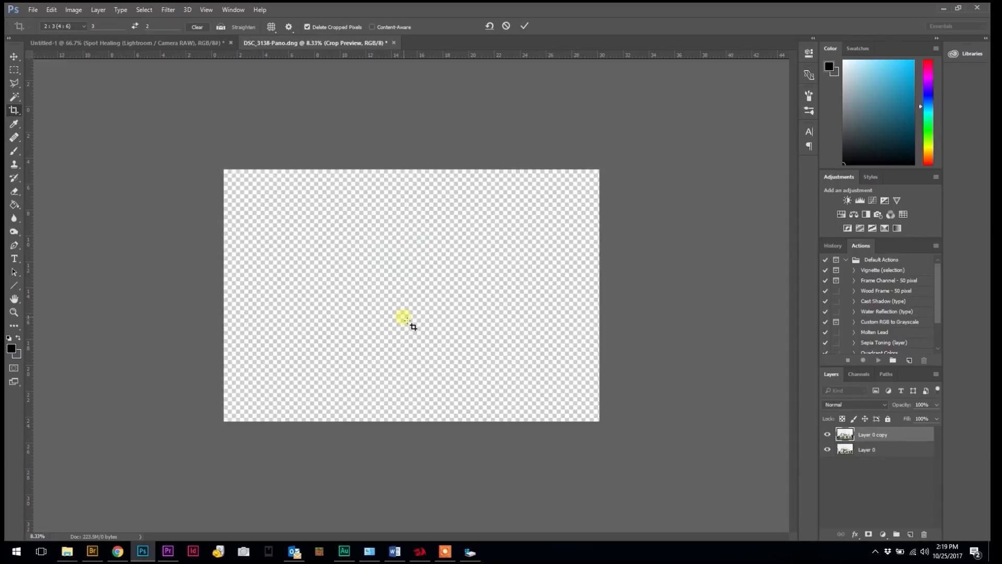
{"action": "right_click", "coordinate": [403, 320]}
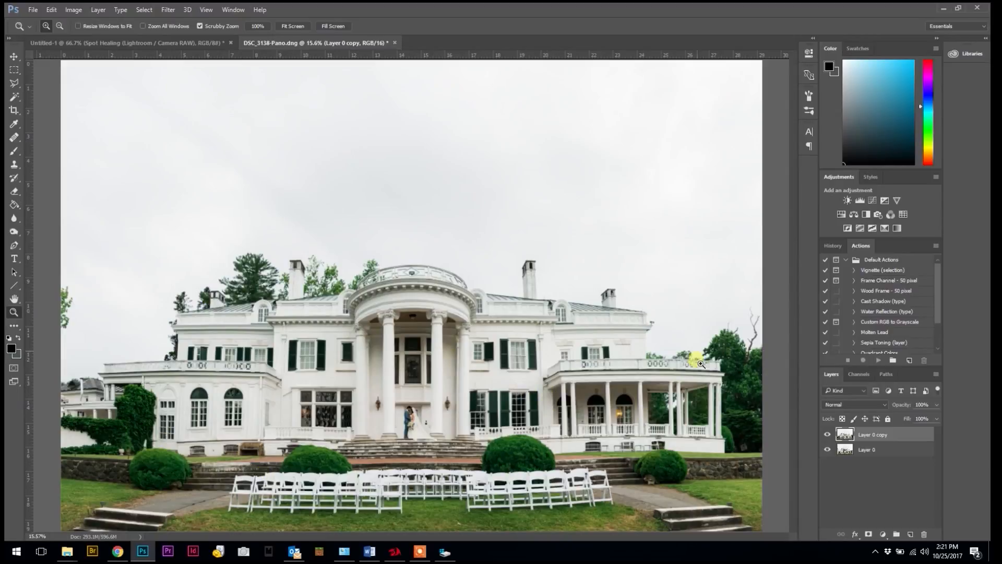
{"action": "left_click_drag", "start_coordinate": [417, 440], "coordinate": [415, 425]}
{"action": "right_click", "coordinate": [413, 391]}
{"action": "left_click", "coordinate": [438, 401]}
Switch to Bridge and examine the overlap between the three house photos DSC_5503.NEF, DSC_5504.NEF and DSC_5505.NEF
{"action": "left_click", "coordinate": [92, 550]}
{"action": "left_click", "coordinate": [424, 466]}
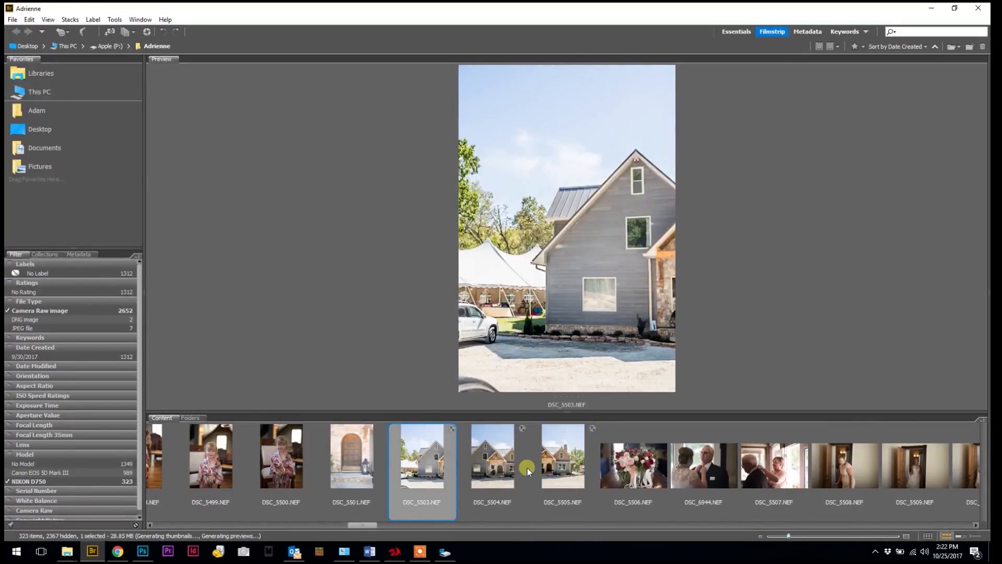
{"action": "left_click", "coordinate": [492, 469]}
{"action": "left_click", "coordinate": [574, 471]}
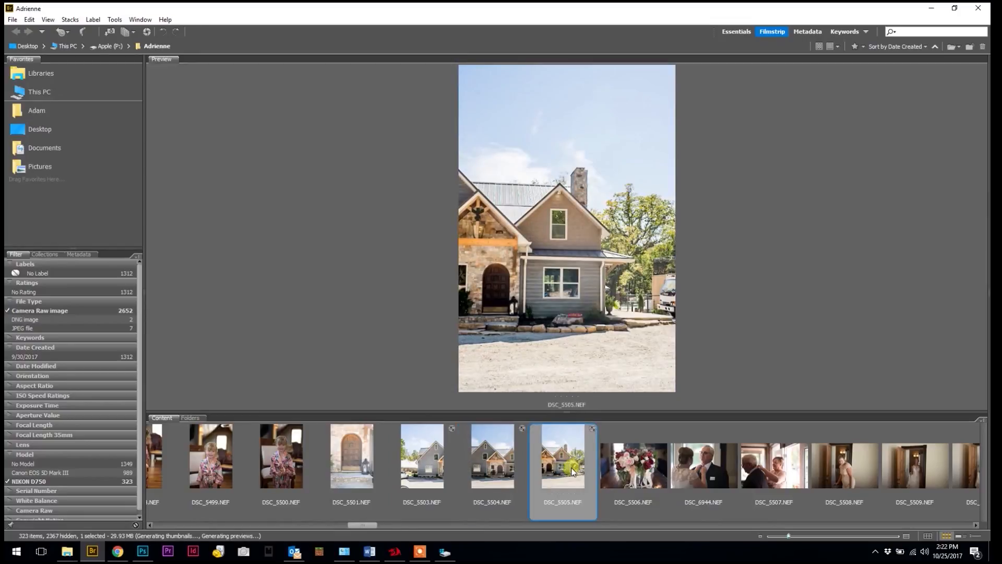
{"action": "key", "text": "Left"}
{"action": "key", "text": "Left"}
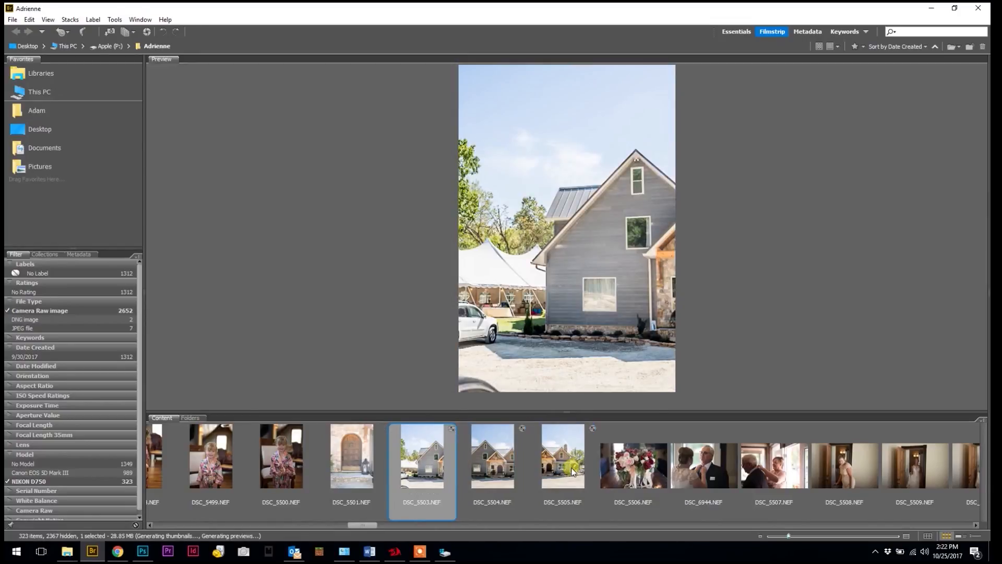
{"action": "left_click", "coordinate": [574, 471]}
{"action": "key", "text": "Left"}
{"action": "key", "text": "Left"}
{"action": "left_click", "coordinate": [574, 471]}
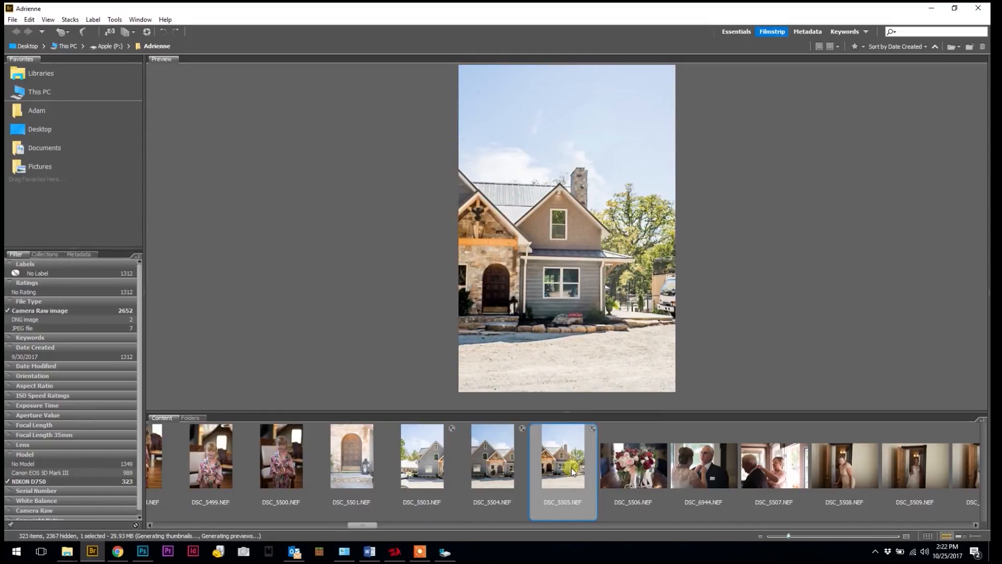
{"action": "key", "text": "Left"}
{"action": "key", "text": "Left"}
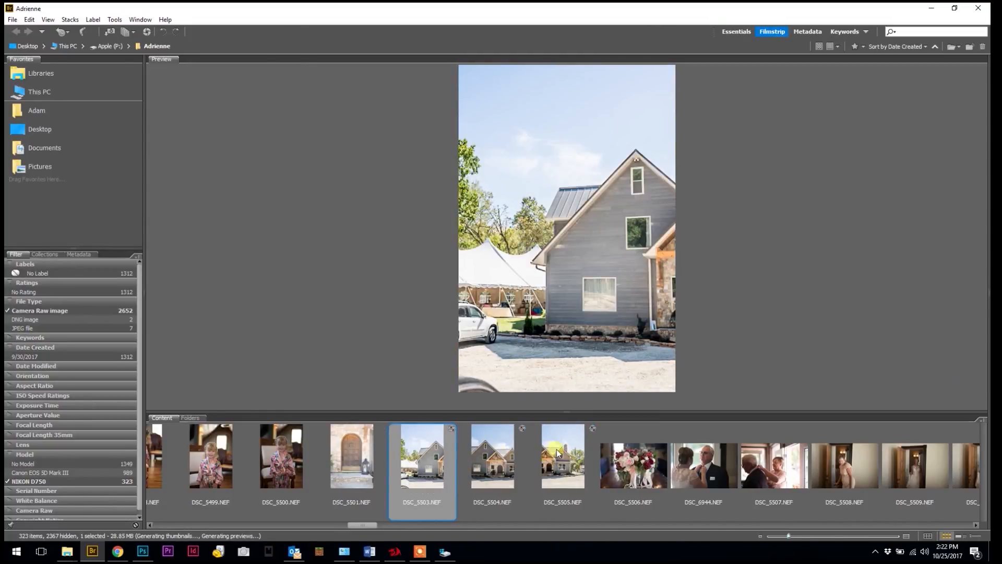
Select the house photos DSC_5503.NEF through DSC_5505.NEF and open them together in Camera Raw
{"action": "left_click", "coordinate": [556, 452], "text": "shift"}
{"action": "right_click", "coordinate": [558, 449]}
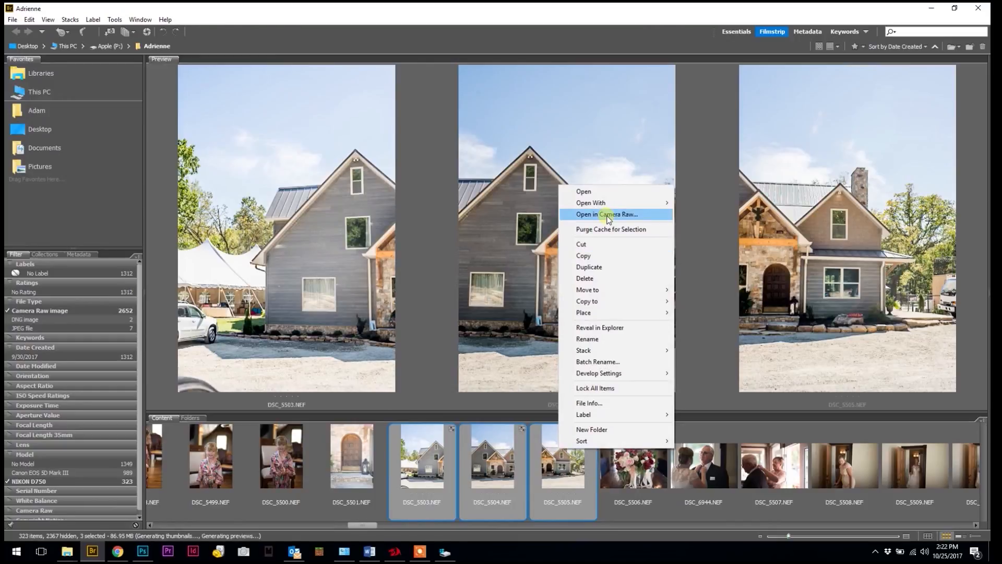
{"action": "left_click", "coordinate": [432, 466]}
{"action": "left_click", "coordinate": [561, 457], "text": "shift"}
{"action": "right_click", "coordinate": [493, 468]}
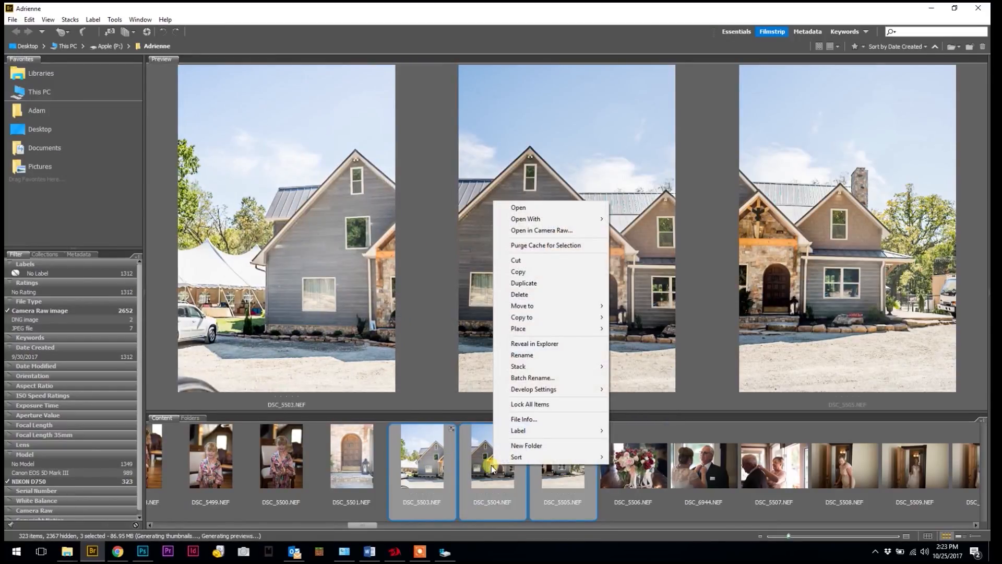
{"action": "left_click", "coordinate": [558, 230]}
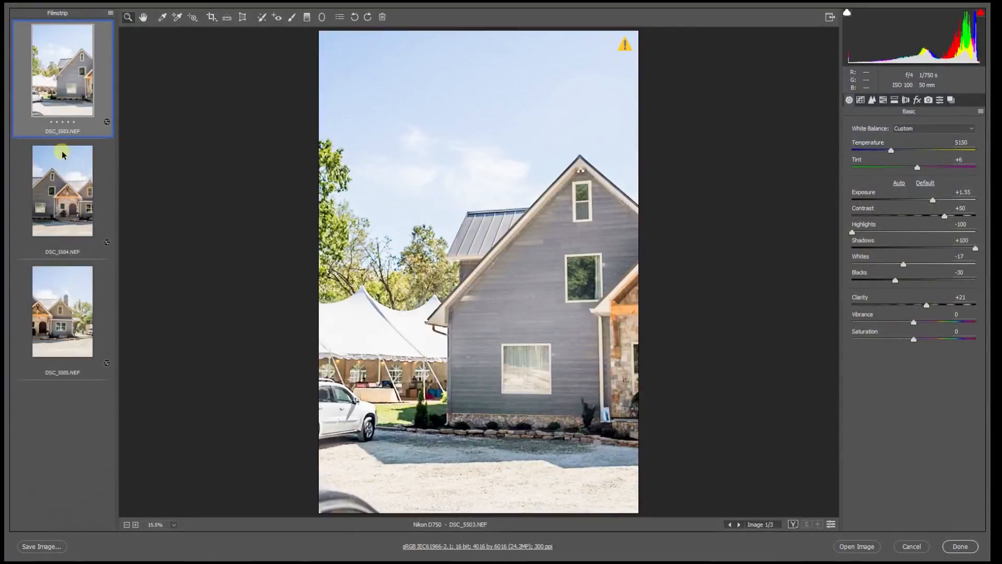
Merge all three house photos into a panorama with Cylindrical projection and save it as DSC_5503-Pano.dng
{"action": "left_click", "coordinate": [77, 311], "text": "shift"}
{"action": "right_click", "coordinate": [70, 310]}
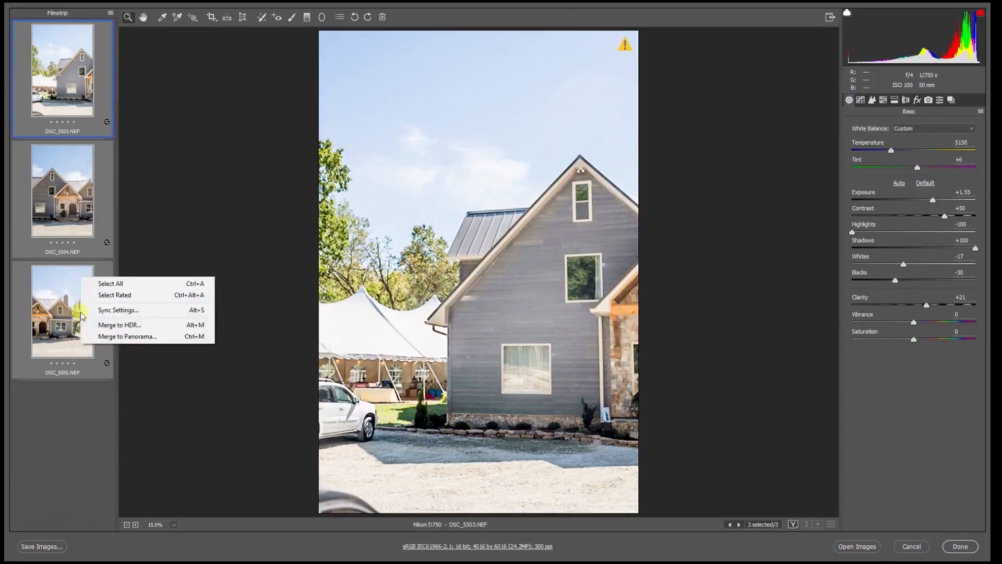
{"action": "left_click", "coordinate": [126, 337]}
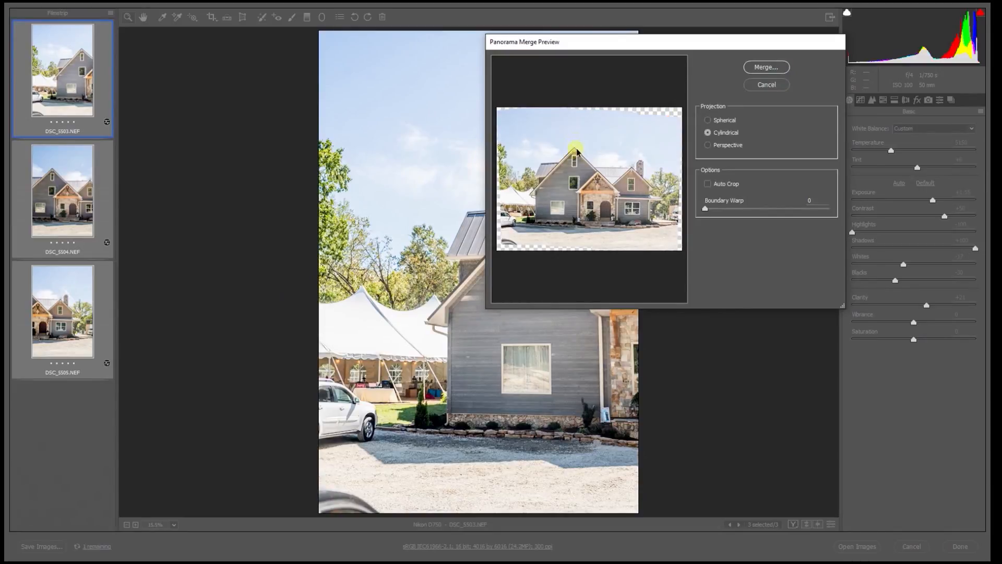
{"action": "left_click", "coordinate": [766, 67]}
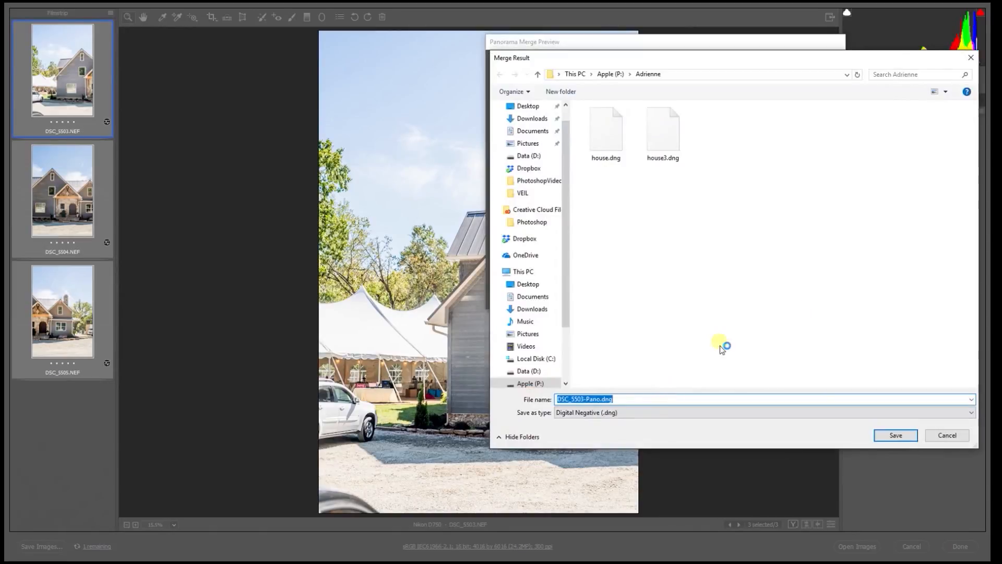
{"action": "left_click", "coordinate": [895, 438]}
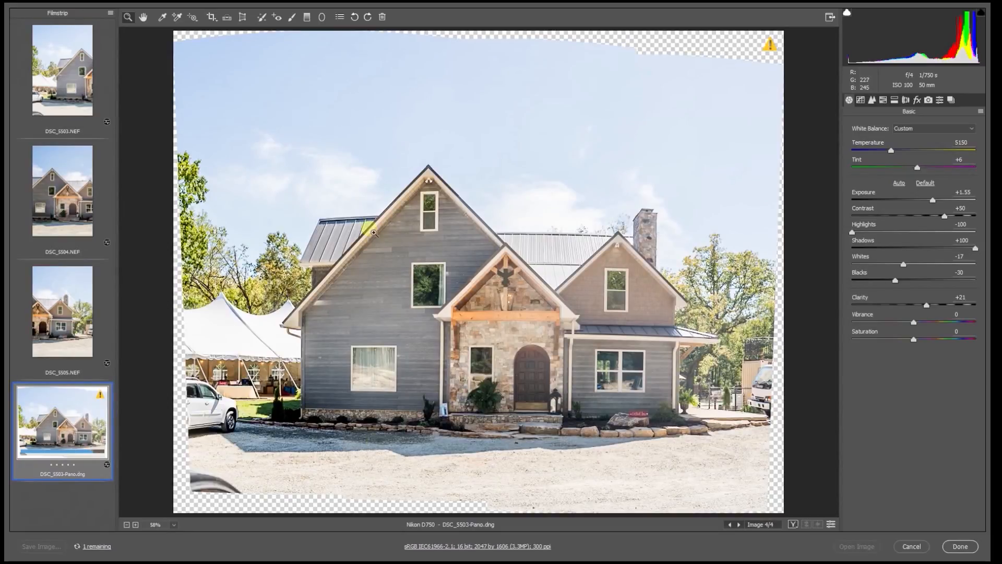
Crop the house panorama inside its transparent edges and apply the full Upright perspective correction
{"action": "left_click", "coordinate": [211, 20]}
{"action": "left_click_drag", "start_coordinate": [188, 69], "coordinate": [766, 473]}
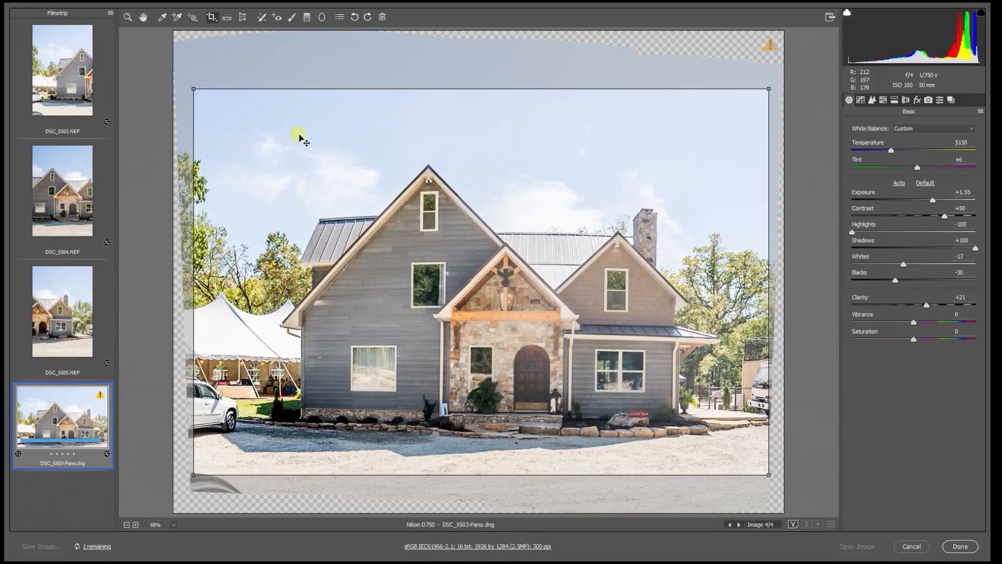
{"action": "left_click", "coordinate": [143, 16]}
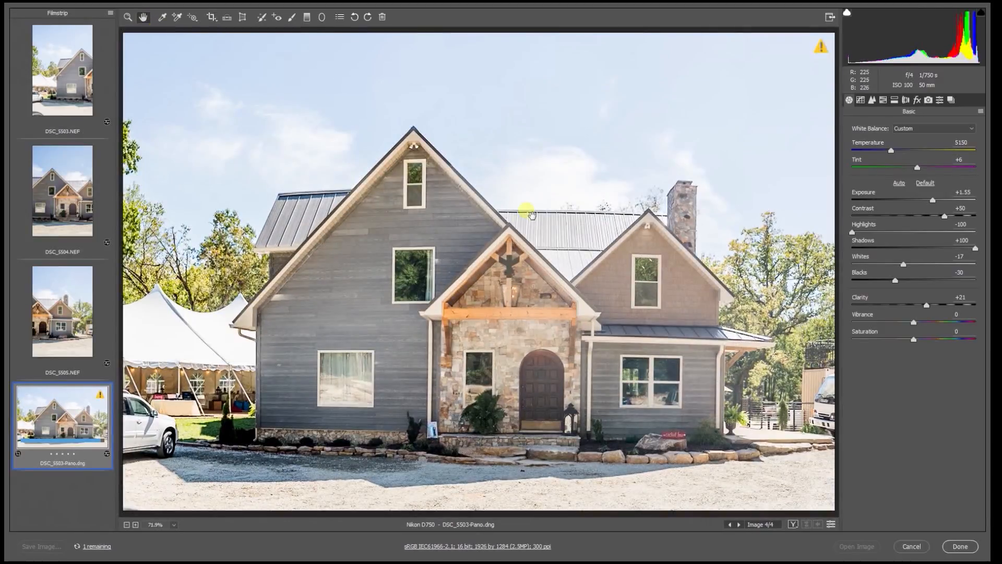
{"action": "left_click", "coordinate": [242, 17]}
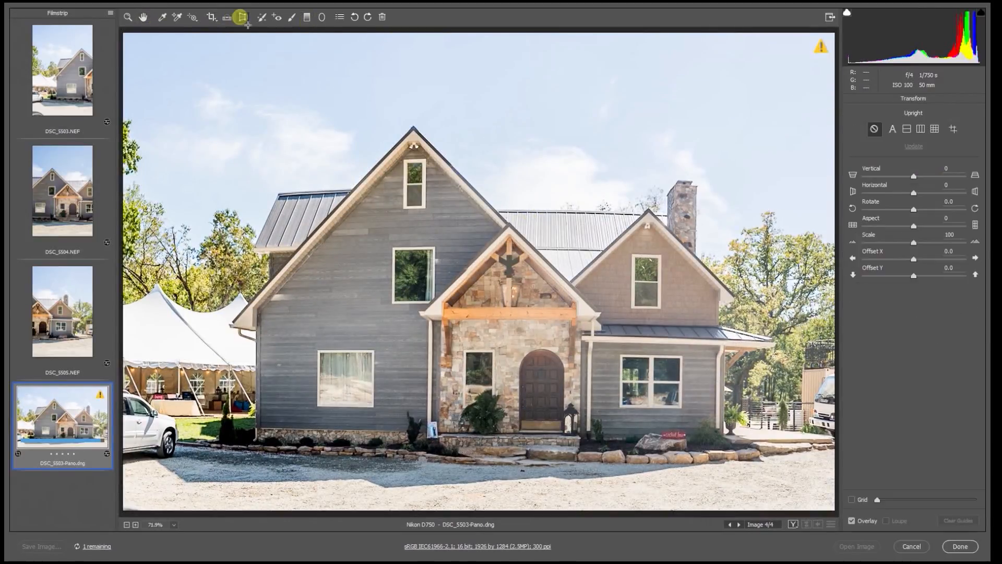
{"action": "left_click", "coordinate": [930, 137]}
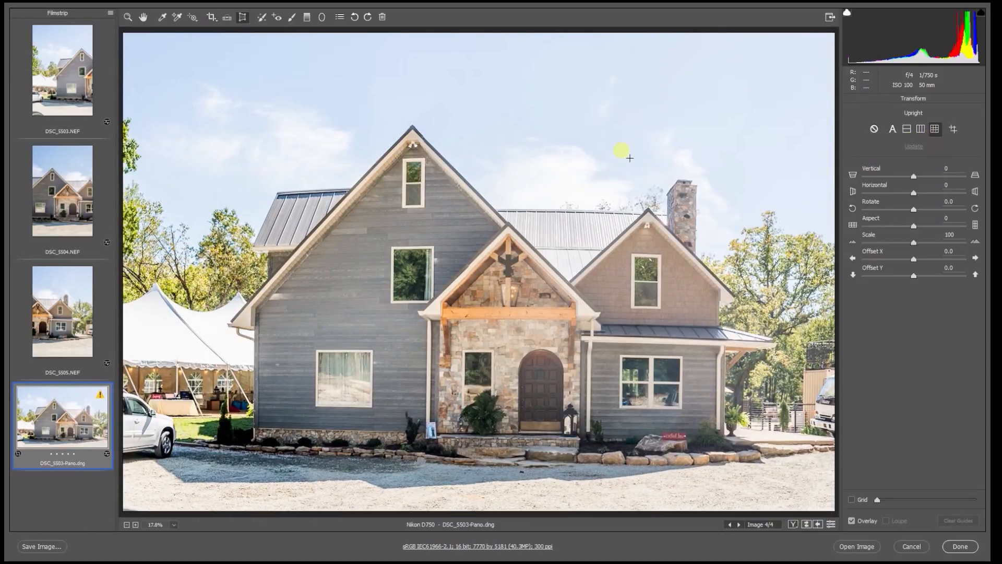
Straighten the panorama along the base of the house and tighten the crop to about 7469 by 4979 pixels
{"action": "left_click", "coordinate": [227, 17]}
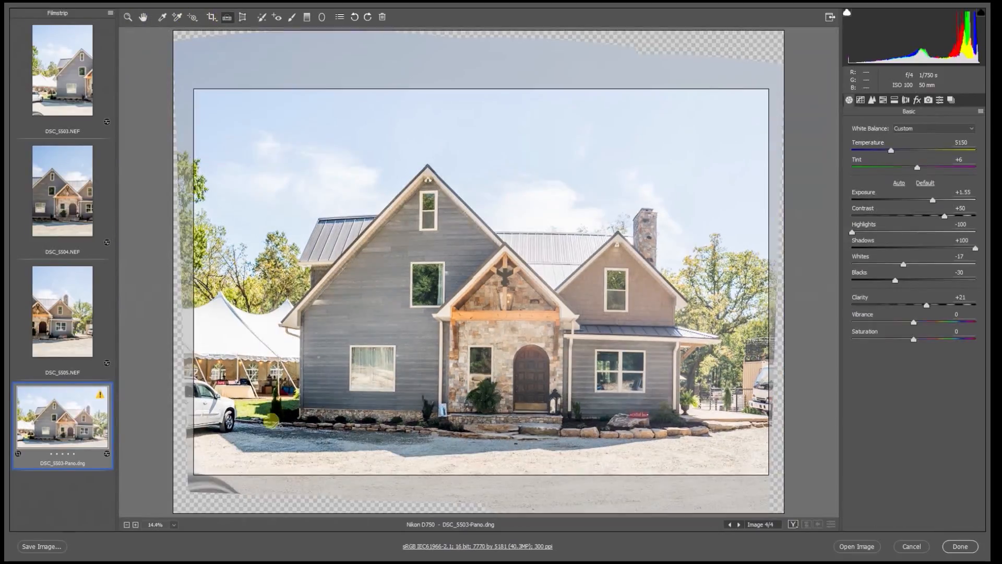
{"action": "left_click_drag", "start_coordinate": [300, 413], "coordinate": [673, 410]}
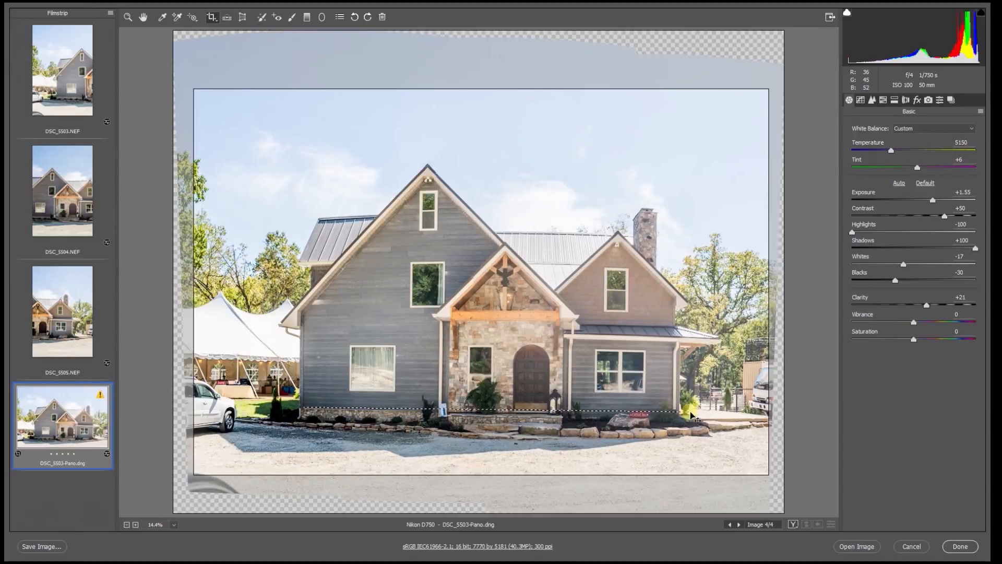
{"action": "left_click_drag", "start_coordinate": [196, 87], "coordinate": [222, 105]}
{"action": "left_click", "coordinate": [143, 17]}
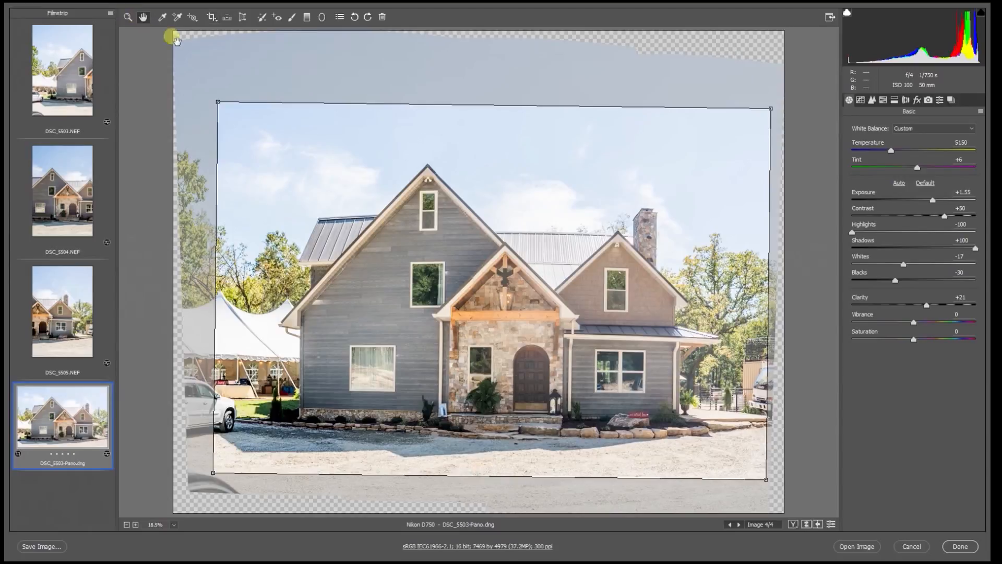
Set the panorama's Exposure to +1.40, Contrast to +36 and Blacks to -25, and finish the Camera Raw edits
{"action": "left_click", "coordinate": [922, 200]}
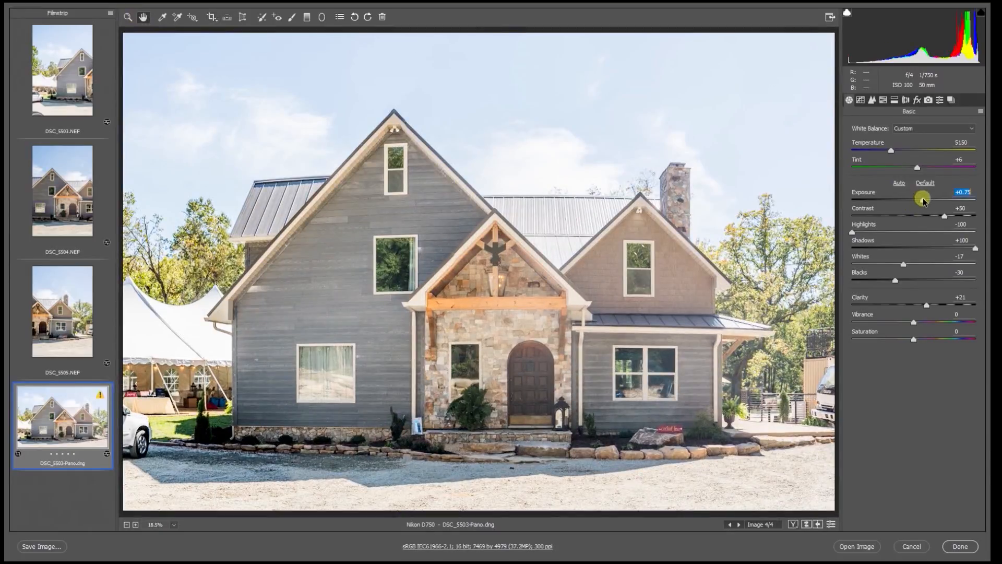
{"action": "left_click_drag", "start_coordinate": [921, 201], "coordinate": [937, 217]}
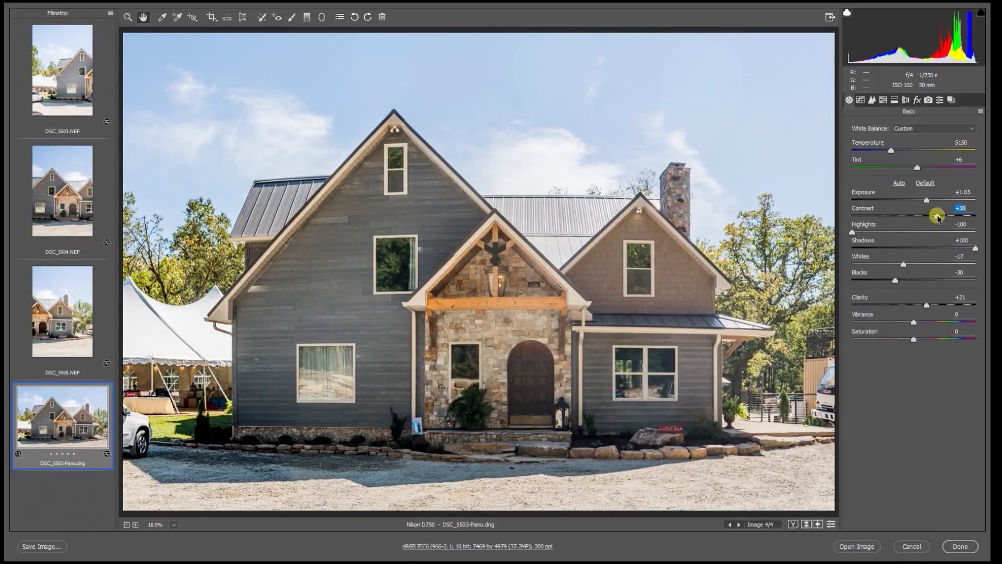
{"action": "left_click", "coordinate": [915, 281]}
{"action": "mouse_move", "coordinate": [914, 281]}
{"action": "left_mouse_down"}
{"action": "mouse_move", "coordinate": [875, 273]}
{"action": "mouse_move", "coordinate": [911, 270]}
{"action": "left_mouse_up"}
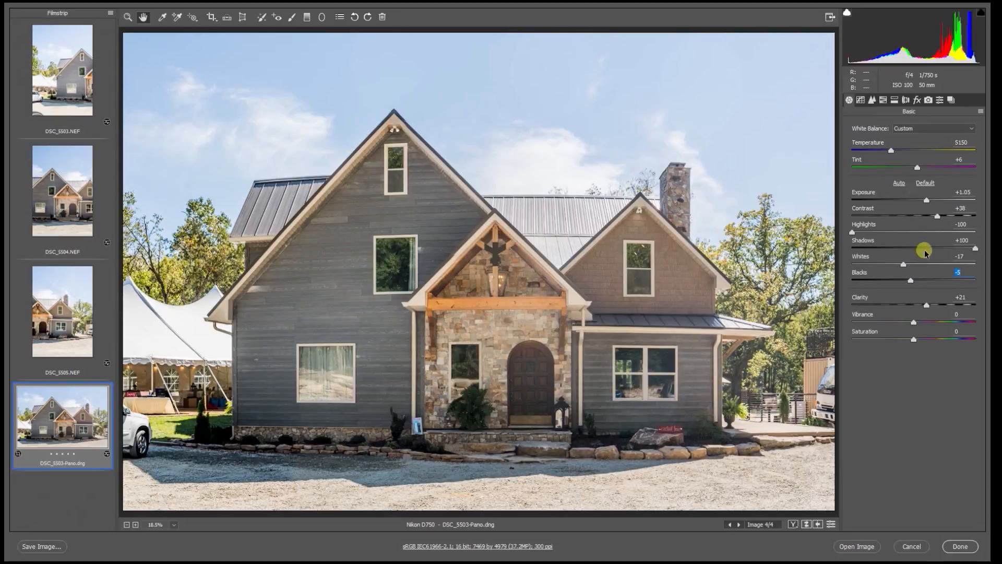
{"action": "mouse_move", "coordinate": [926, 216]}
{"action": "left_mouse_down"}
{"action": "mouse_move", "coordinate": [937, 219]}
{"action": "mouse_move", "coordinate": [934, 202]}
{"action": "left_mouse_up"}
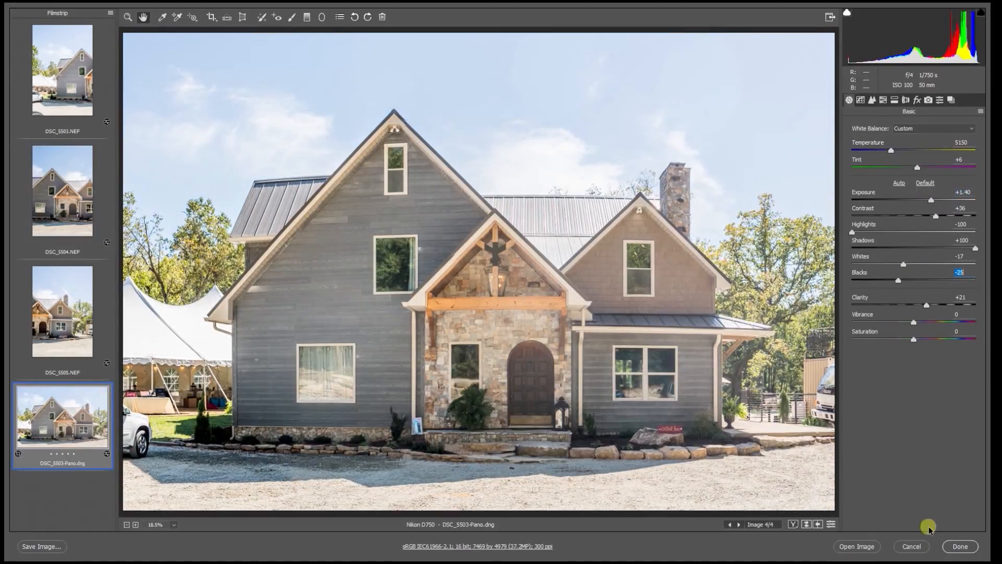
{"action": "left_click", "coordinate": [960, 546]}
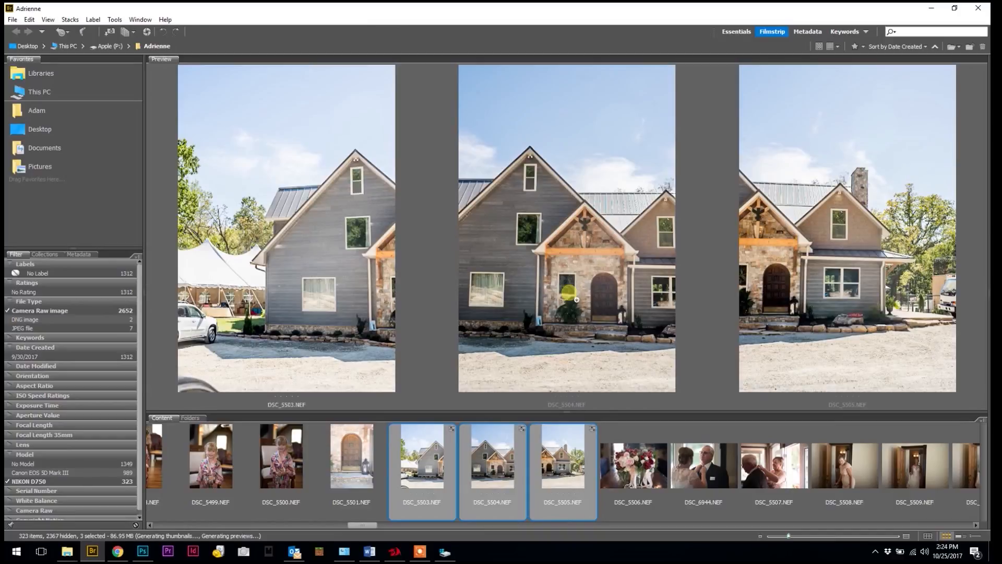
Filter the folder to DNG images only, remove the NIKON D750 model filter, and select house3.dng for preview
{"action": "left_click", "coordinate": [47, 319]}
{"action": "left_click", "coordinate": [55, 310]}
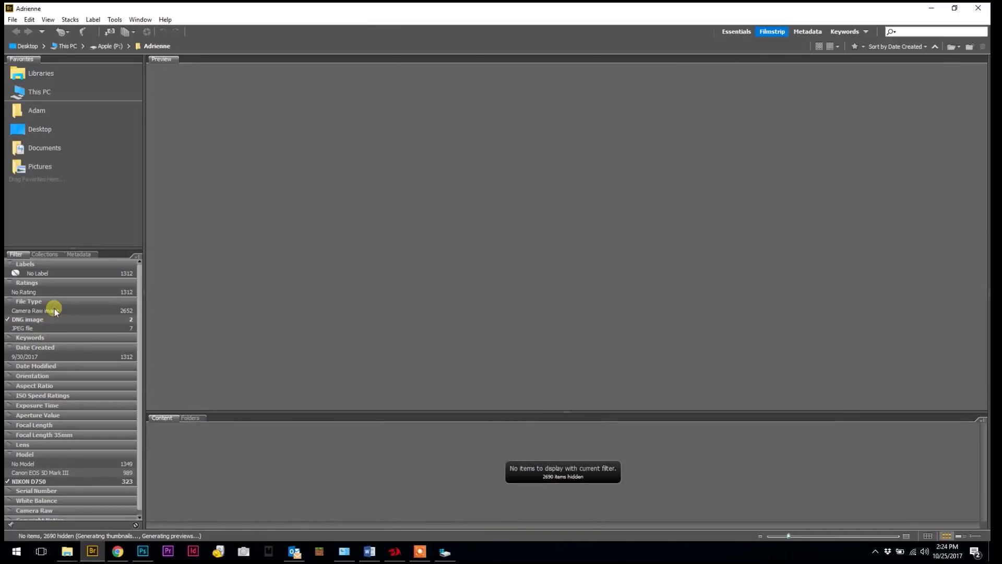
{"action": "left_click", "coordinate": [35, 480]}
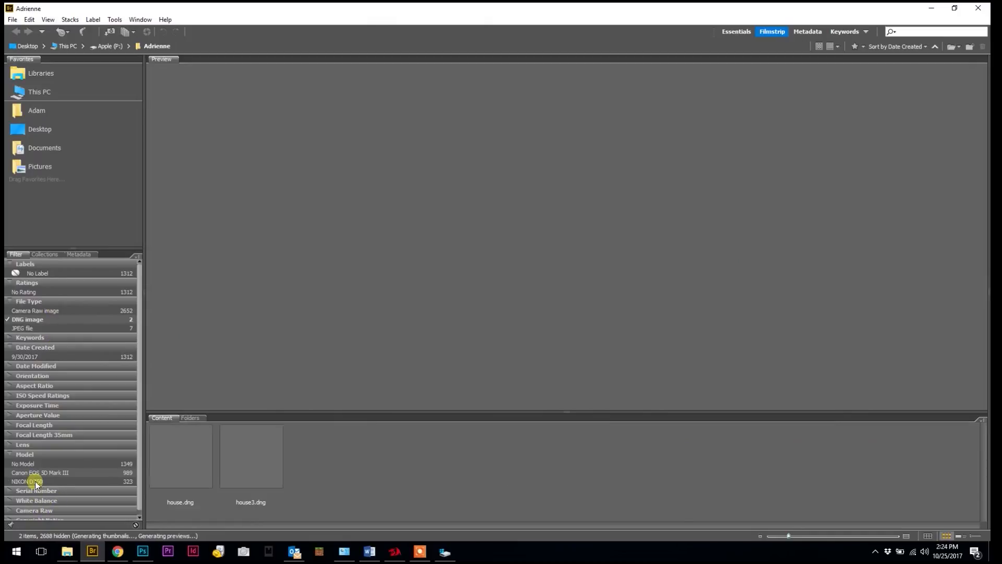
{"action": "left_click", "coordinate": [192, 473]}
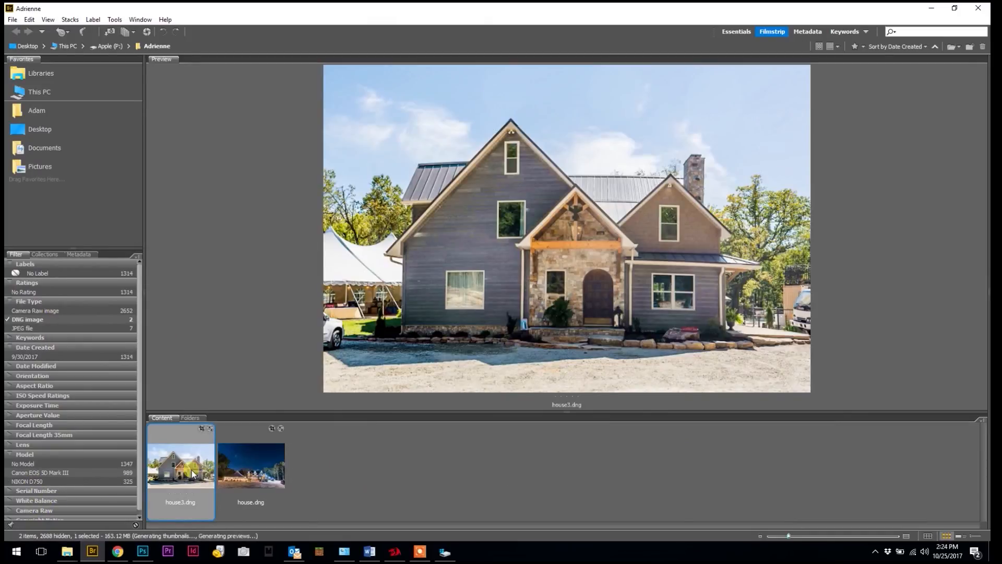